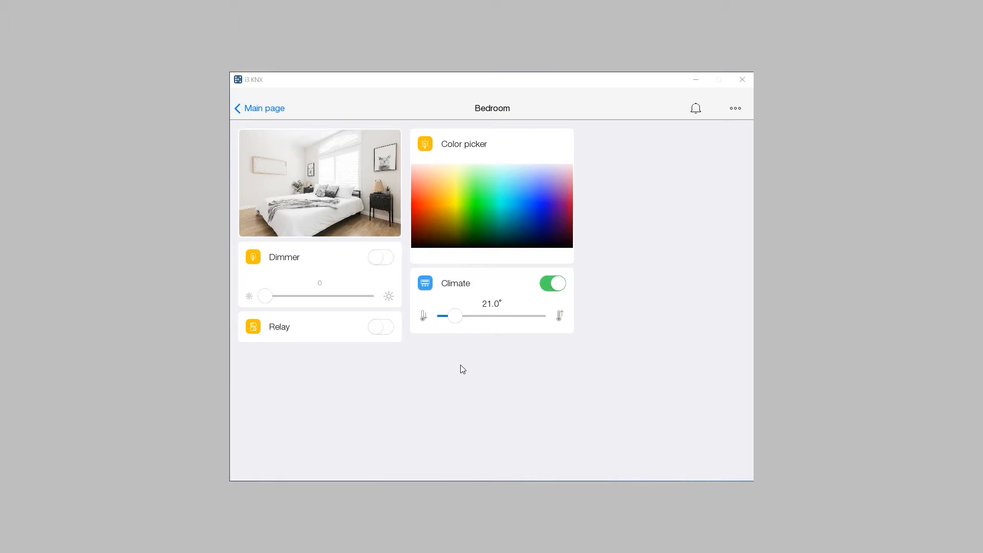
Switch the Bedroom relay on and back off.
{"action": "left_click", "coordinate": [382, 330]}
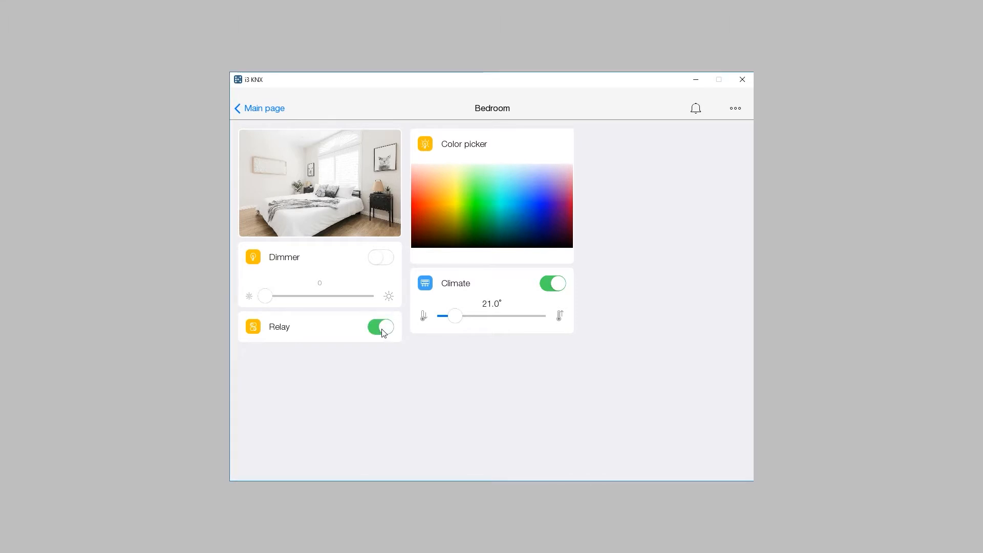
{"action": "left_click", "coordinate": [382, 330]}
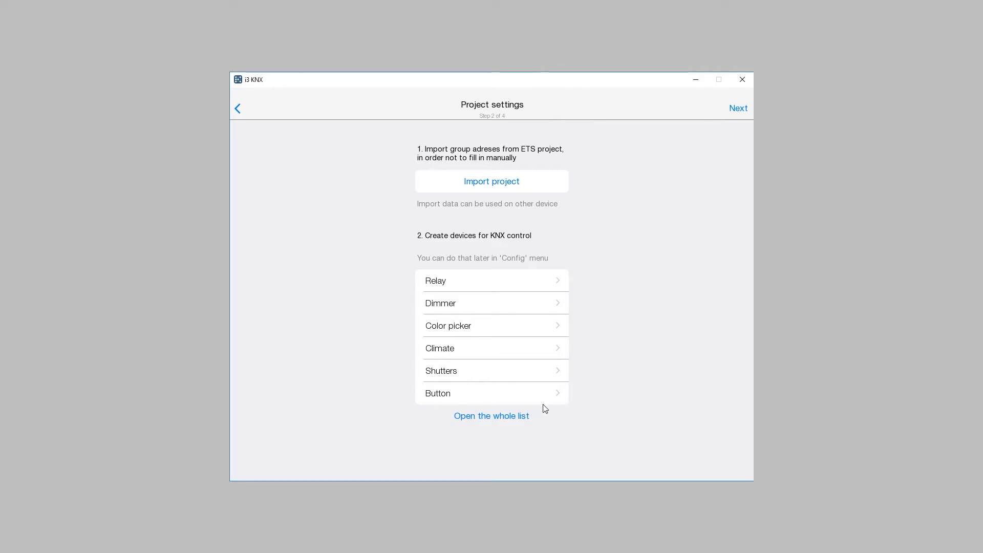
Add a Dimmer device from the whole device list, keeping the name Dimmer.
{"action": "left_click", "coordinate": [496, 418]}
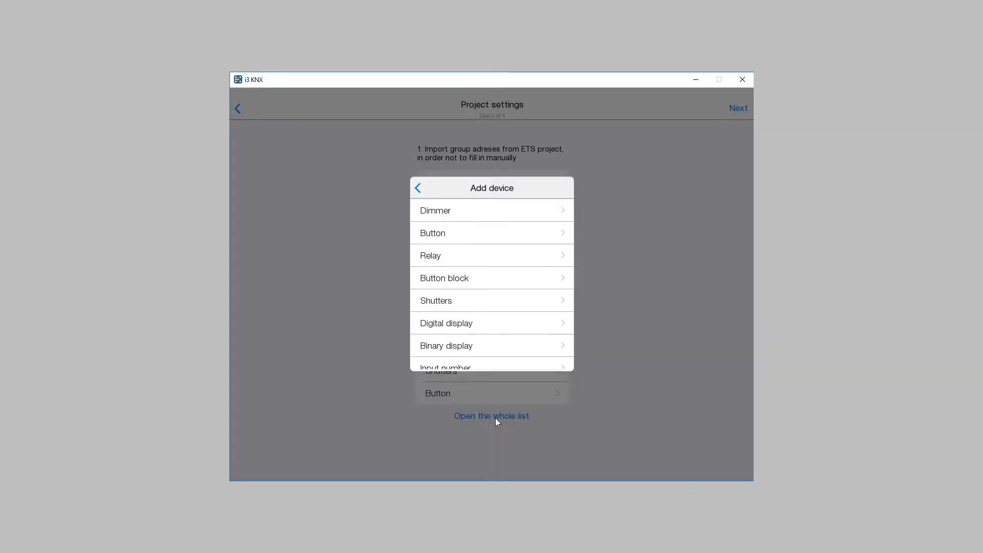
{"action": "left_click", "coordinate": [486, 215]}
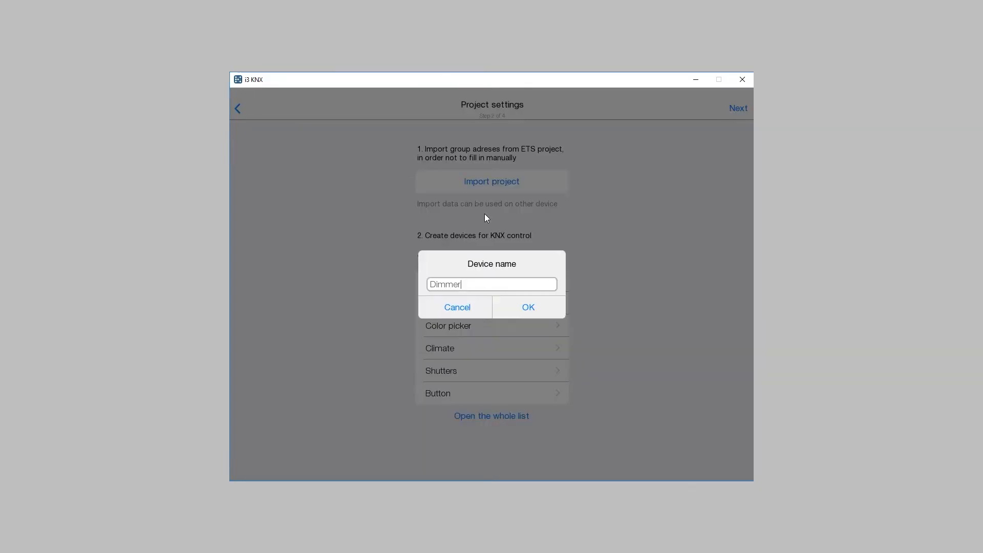
{"action": "left_click", "coordinate": [526, 310]}
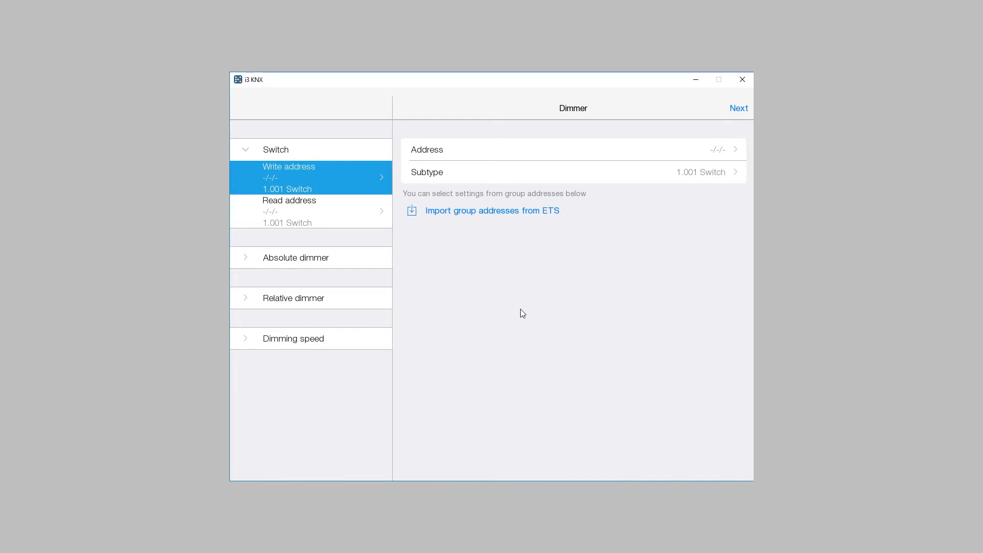
Import the ETS group addresses from the project file Office Stand.knxproj.
{"action": "left_click", "coordinate": [490, 211]}
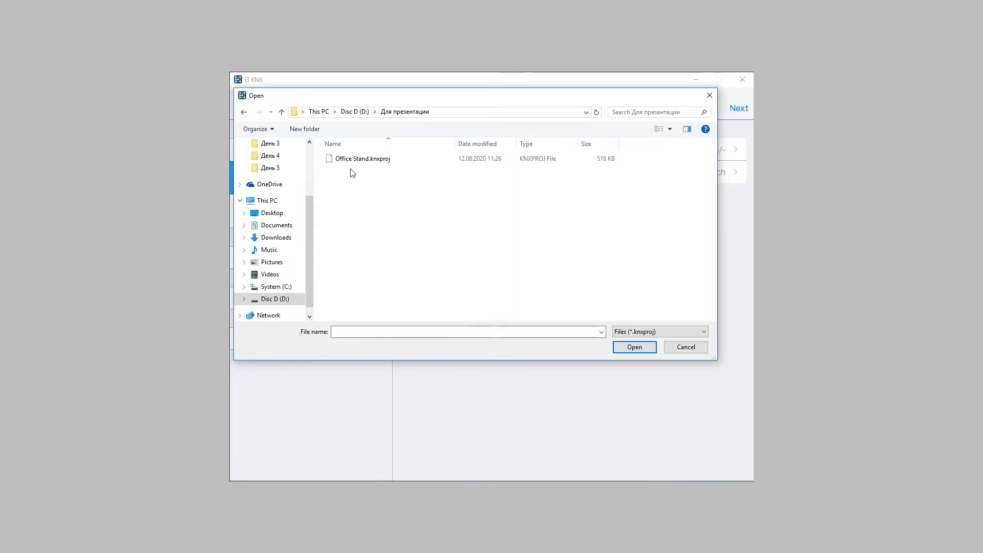
{"action": "left_click", "coordinate": [348, 161]}
{"action": "double_click", "coordinate": [349, 160]}
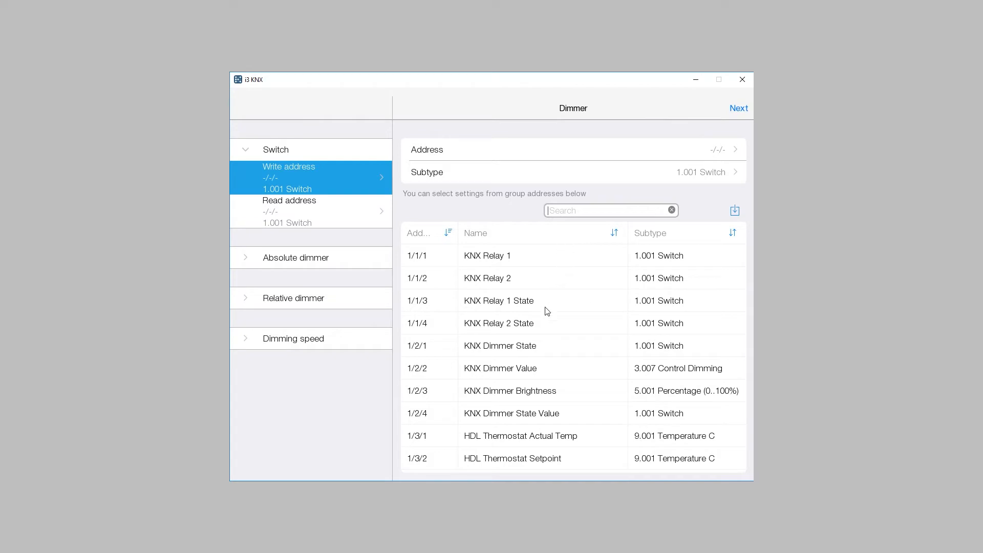
Link the dimmer's switch to write address 1/2/1 and read address 1/2/4, and its absolute dimmer to KNX Dimmer Brightness, 1/2/3.
{"action": "left_click", "coordinate": [530, 350]}
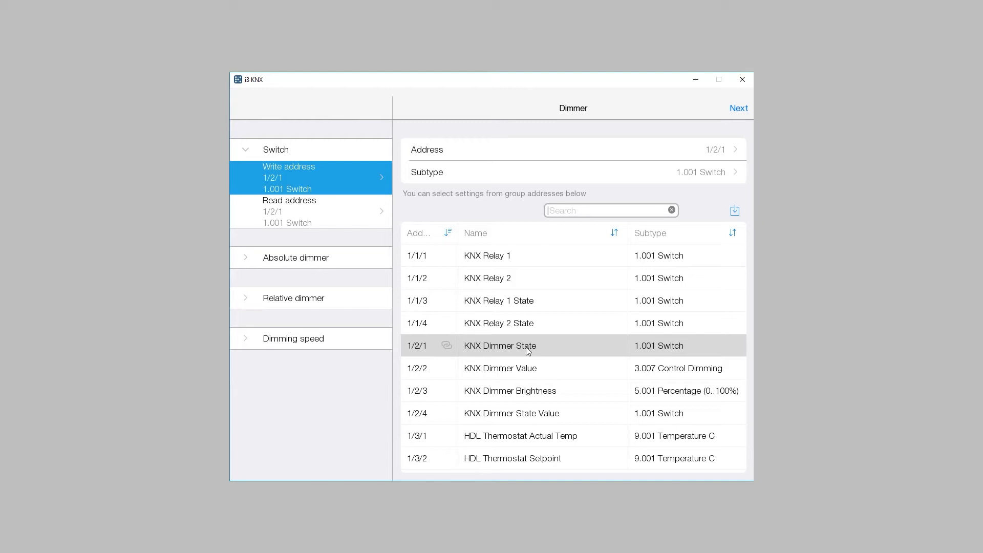
{"action": "left_click", "coordinate": [310, 212]}
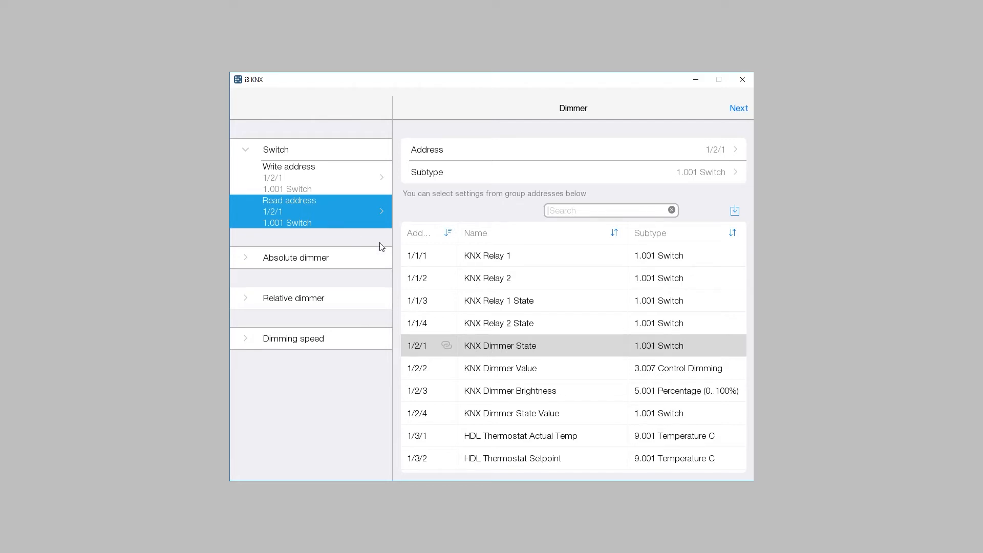
{"action": "left_click", "coordinate": [533, 420]}
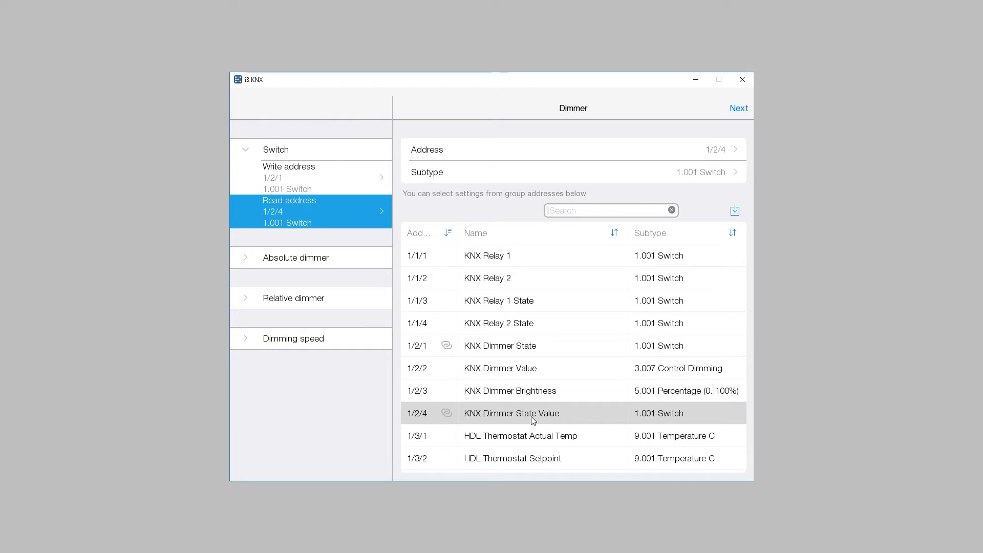
{"action": "left_click", "coordinate": [318, 261]}
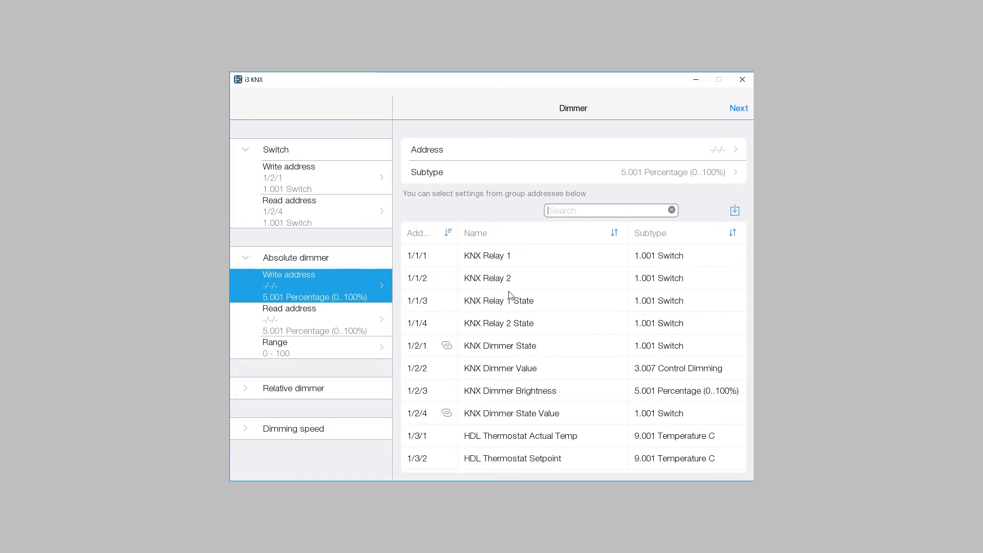
{"action": "left_click", "coordinate": [506, 392]}
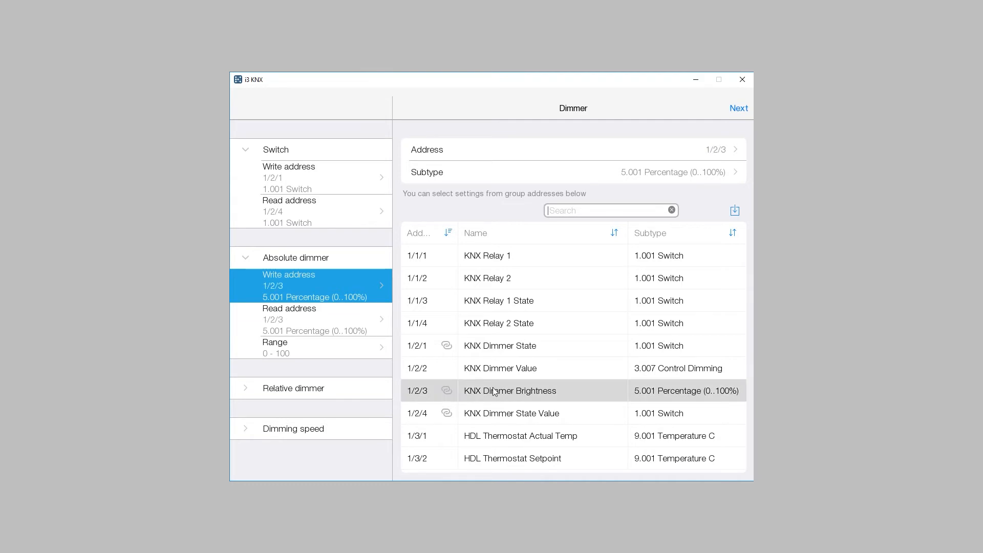
Link the relative dimmer's write address to KNX Relay 1 State, 1/1/3, and view its step setting.
{"action": "left_click", "coordinate": [337, 392]}
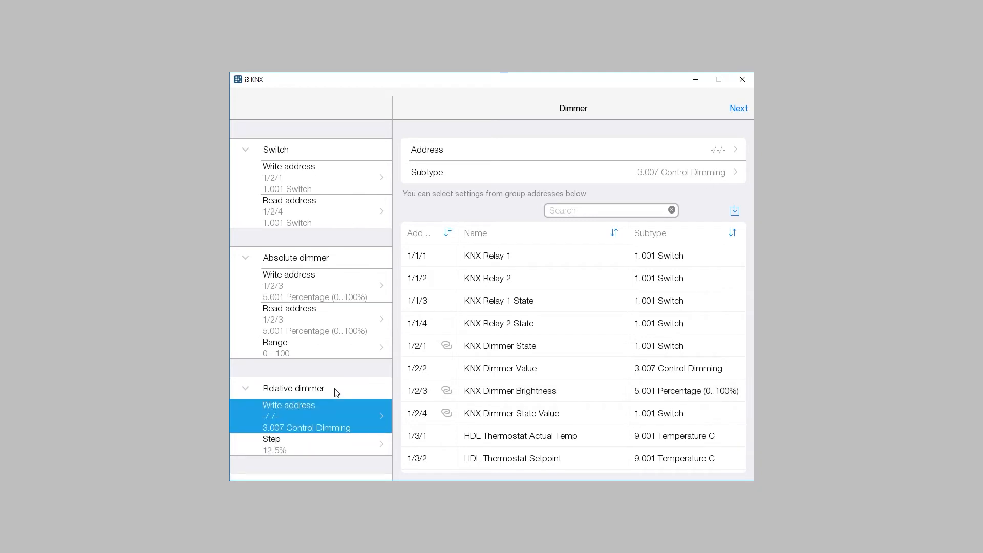
{"action": "left_click", "coordinate": [509, 304]}
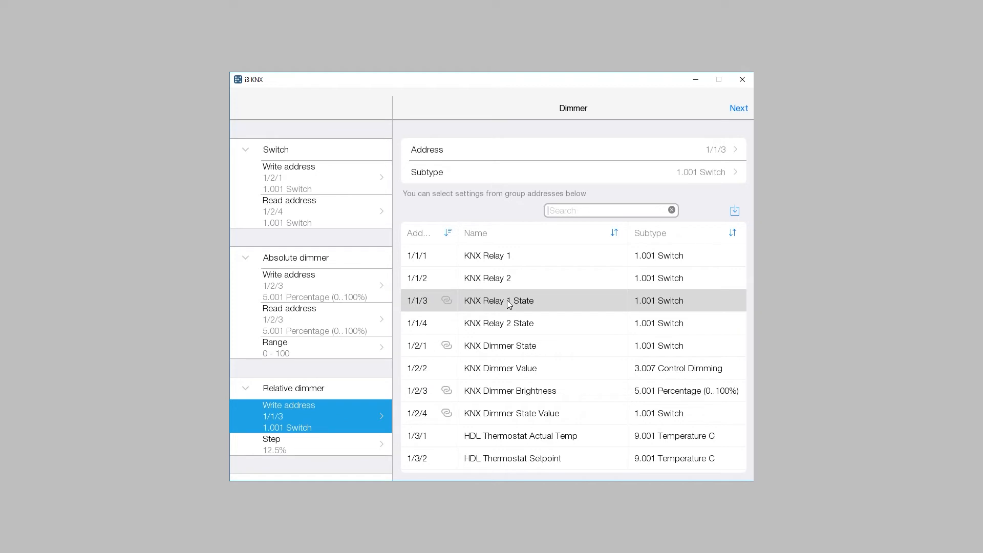
{"action": "left_click", "coordinate": [318, 445]}
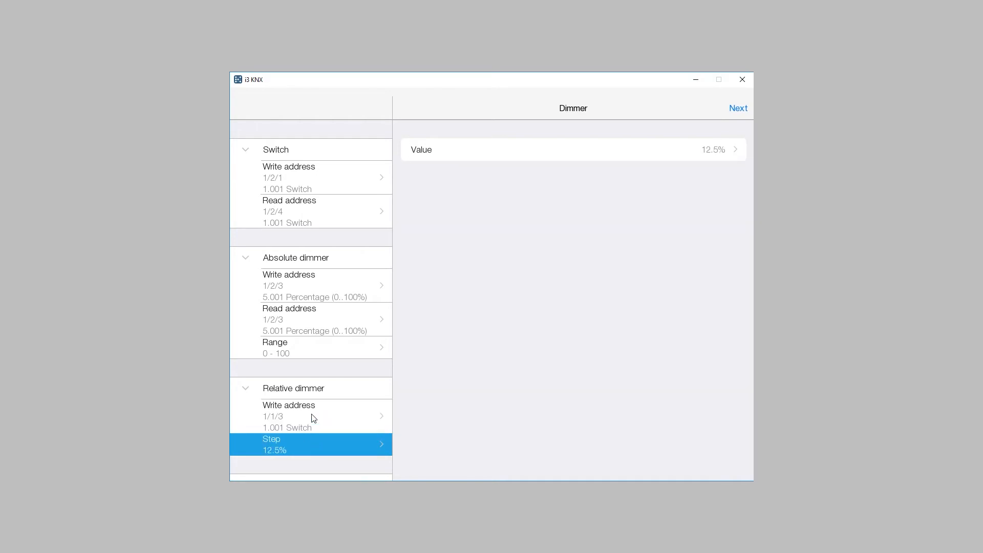
Clear the relative dimmer's write address.
{"action": "left_click", "coordinate": [313, 417]}
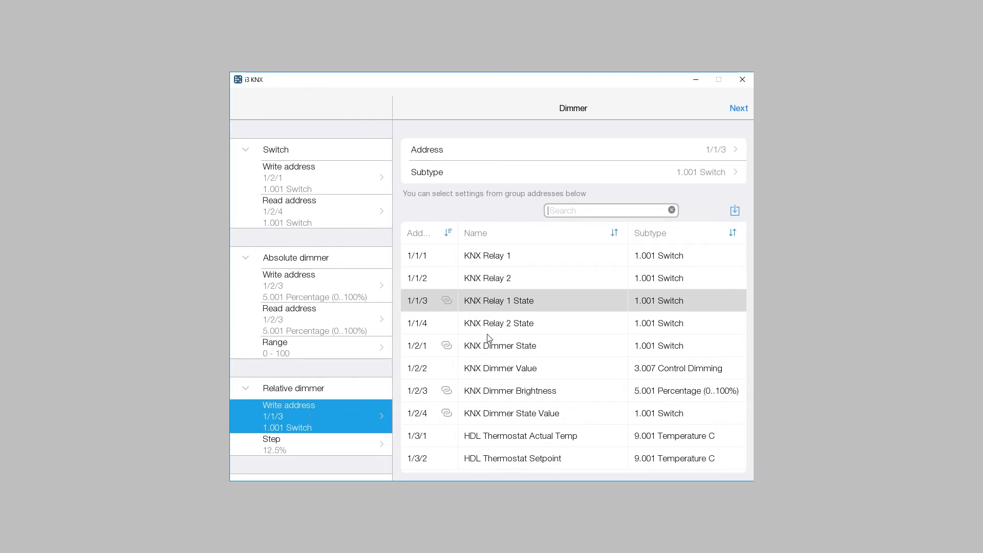
{"action": "left_click", "coordinate": [626, 156]}
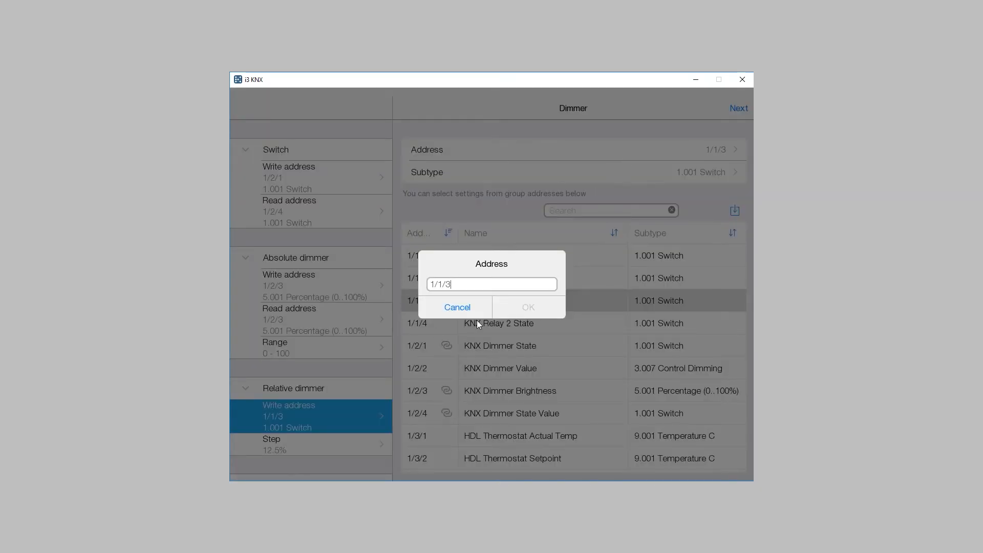
{"action": "key", "text": "BackSpace"}
{"action": "key", "text": "BackSpace"}
{"action": "key", "text": "BackSpace"}
{"action": "key", "text": "BackSpace"}
{"action": "key", "text": "BackSpace"}
{"action": "left_click", "coordinate": [525, 305]}
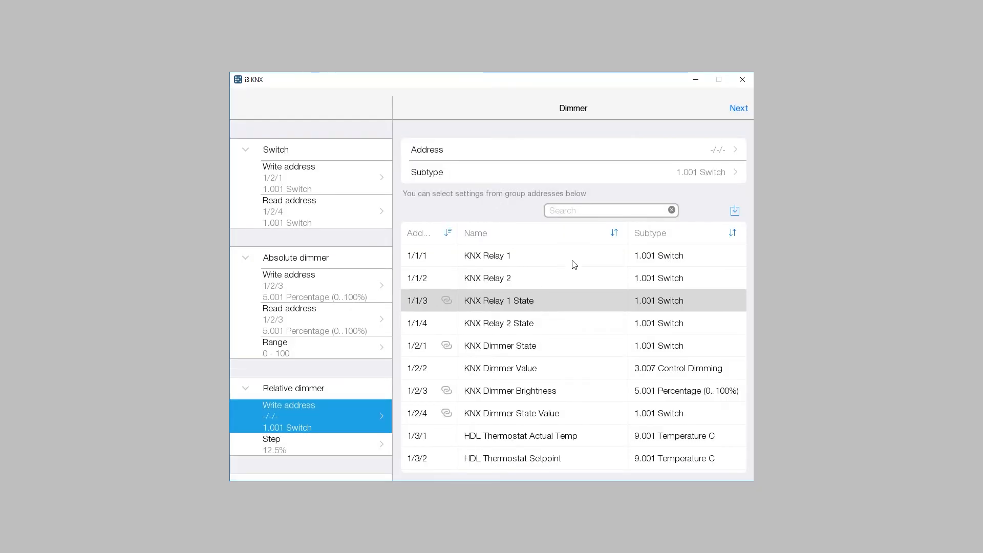
Finish the dimmer's address setup and assign the device to the Bedroom location.
{"action": "left_click", "coordinate": [739, 110]}
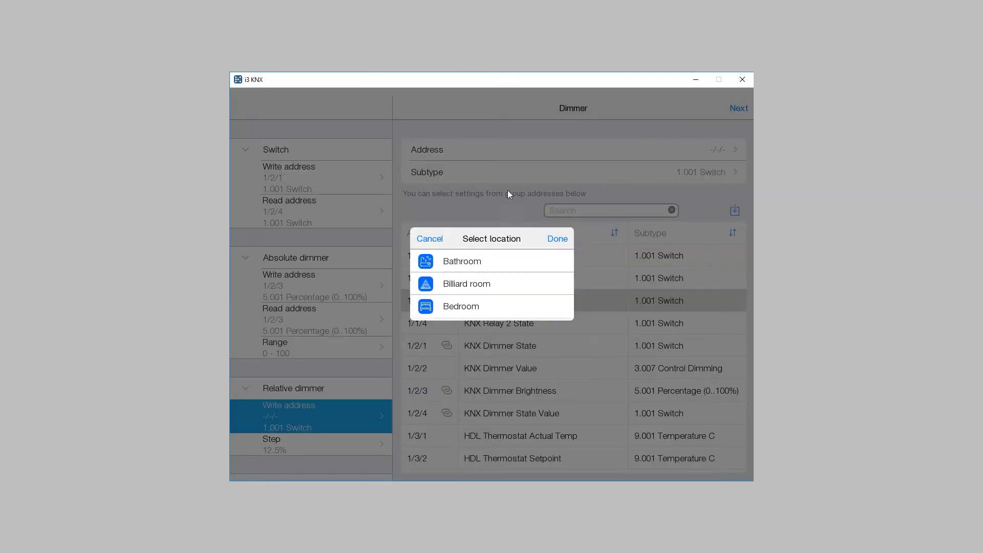
{"action": "left_click", "coordinate": [463, 310]}
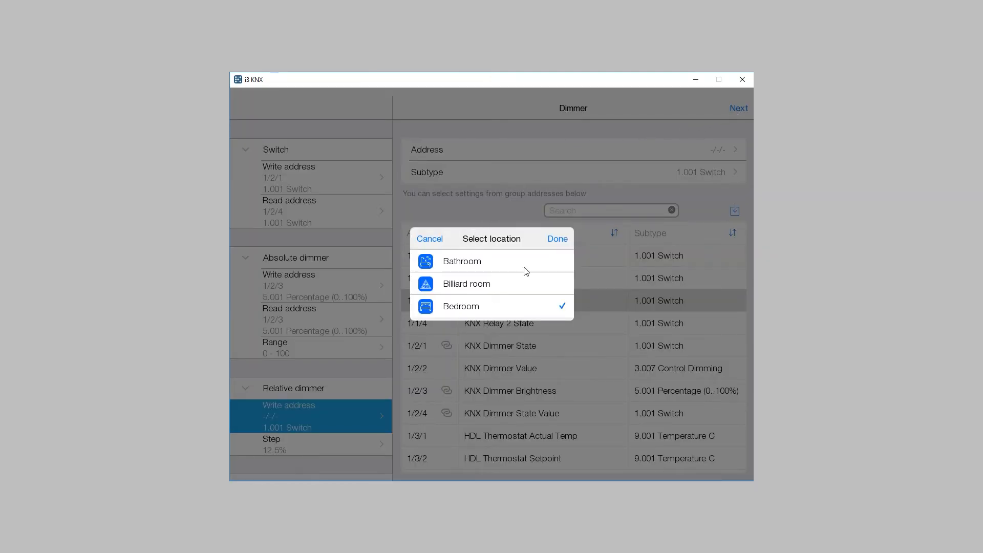
{"action": "left_click", "coordinate": [558, 238]}
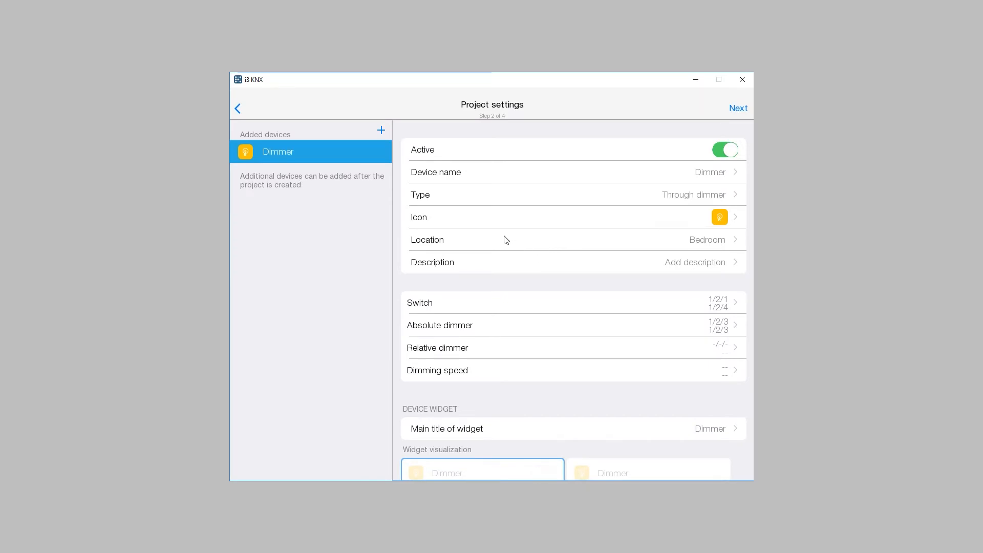
Add a Relay device to the project, keeping the name Relay.
{"action": "left_click", "coordinate": [381, 130]}
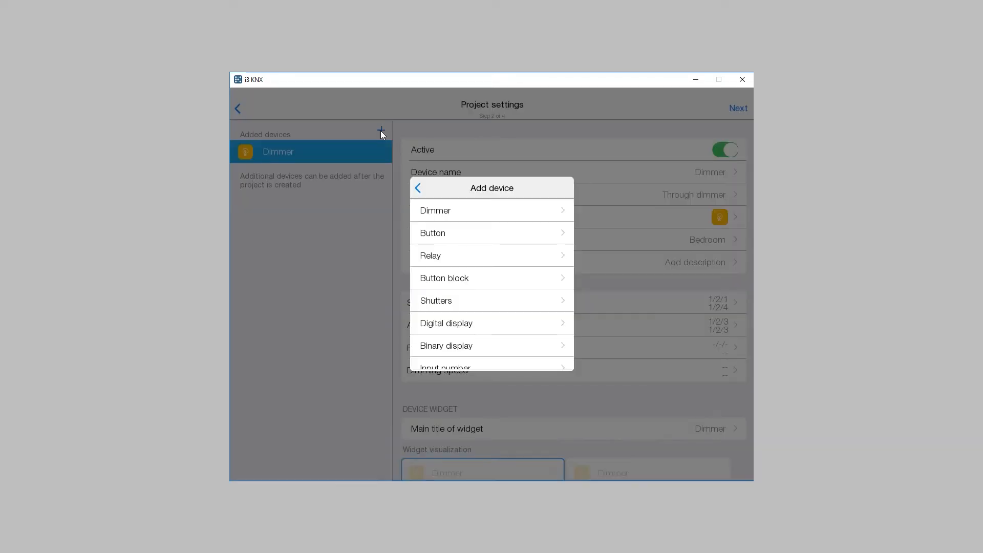
{"action": "left_click", "coordinate": [471, 257]}
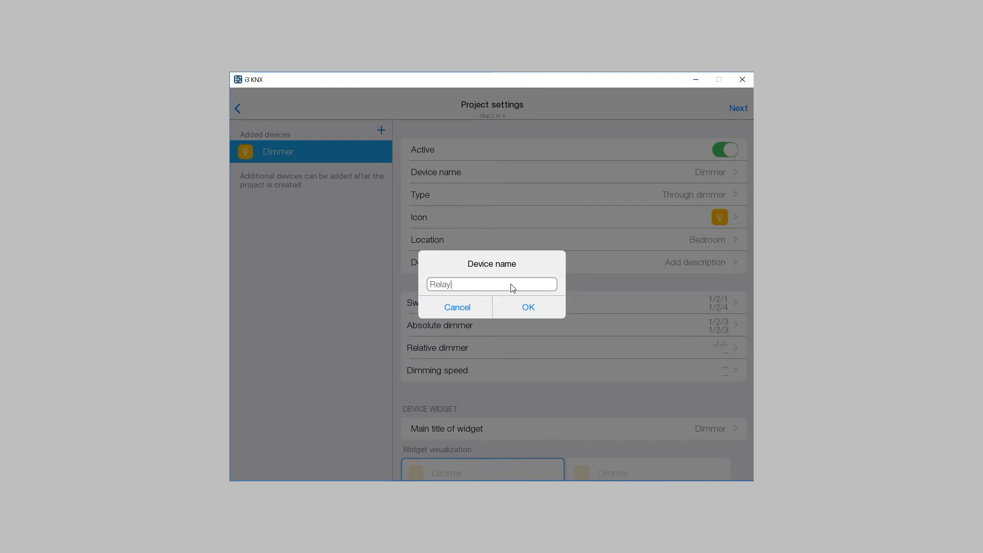
{"action": "left_click", "coordinate": [530, 306]}
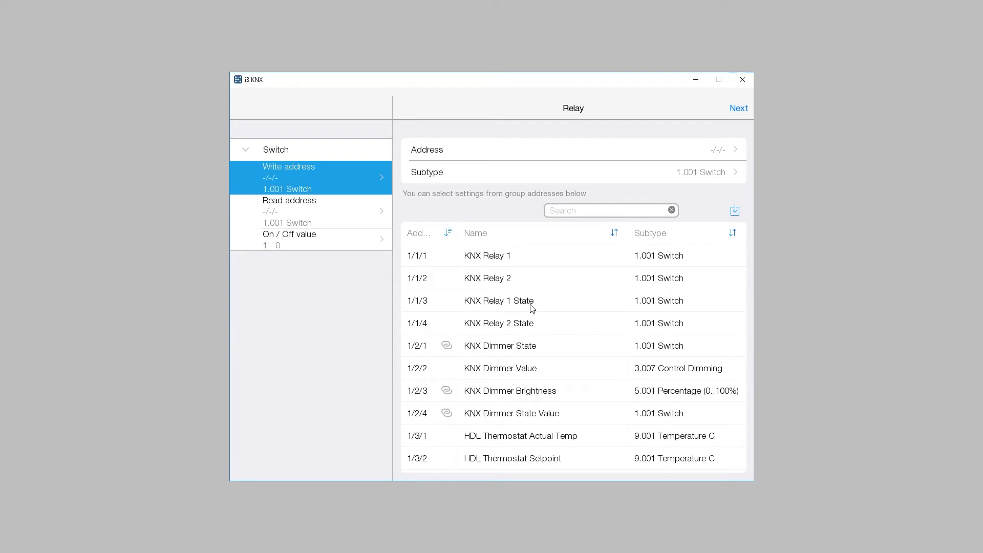
Link the relay's write address to KNX Relay 1, 1/1/1, and its read address to KNX Relay 1 State, 1/1/3.
{"action": "left_click", "coordinate": [516, 258]}
{"action": "left_click", "coordinate": [338, 211]}
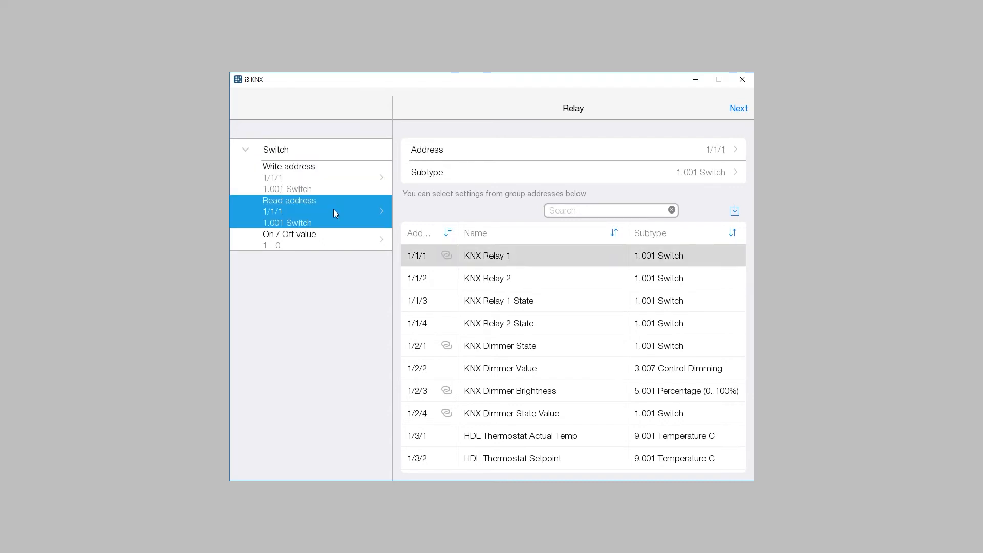
{"action": "left_click", "coordinate": [527, 305]}
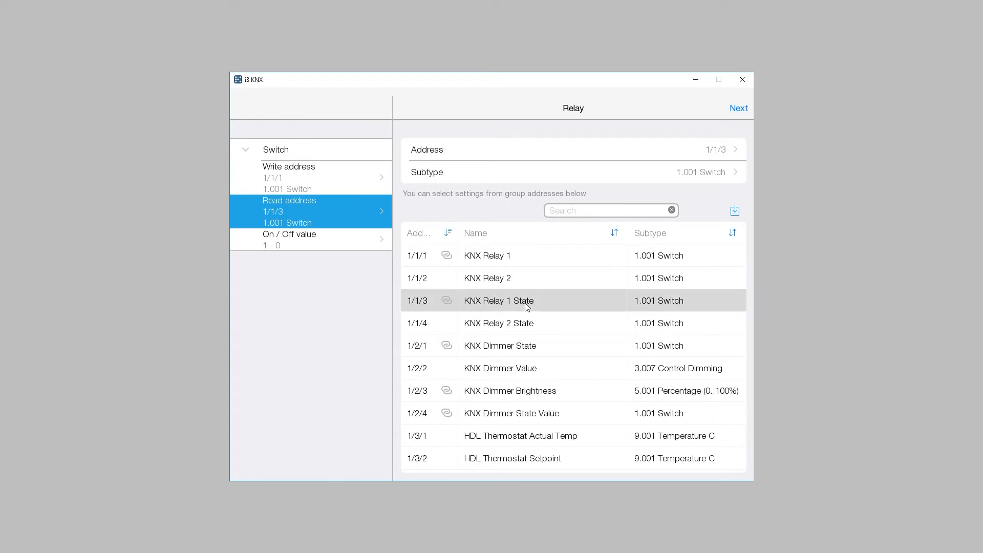
{"action": "left_click", "coordinate": [304, 246]}
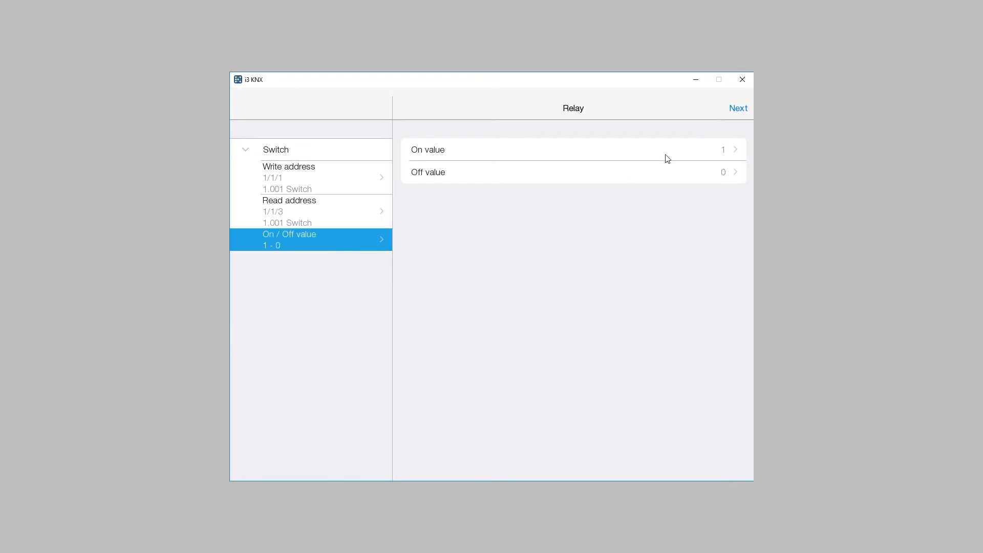
Finish the relay's address setup and assign the device to the Bedroom location.
{"action": "left_click", "coordinate": [739, 109]}
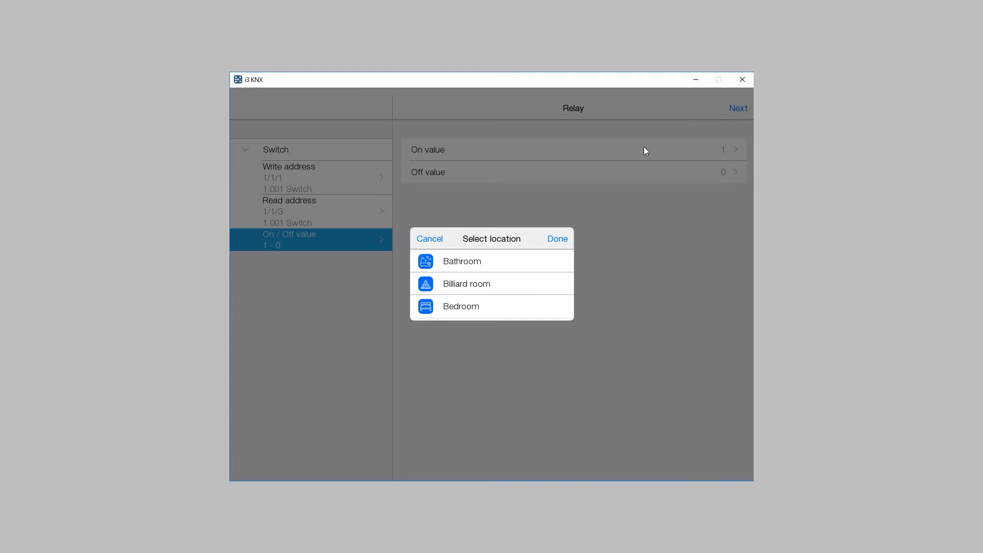
{"action": "left_click", "coordinate": [446, 307]}
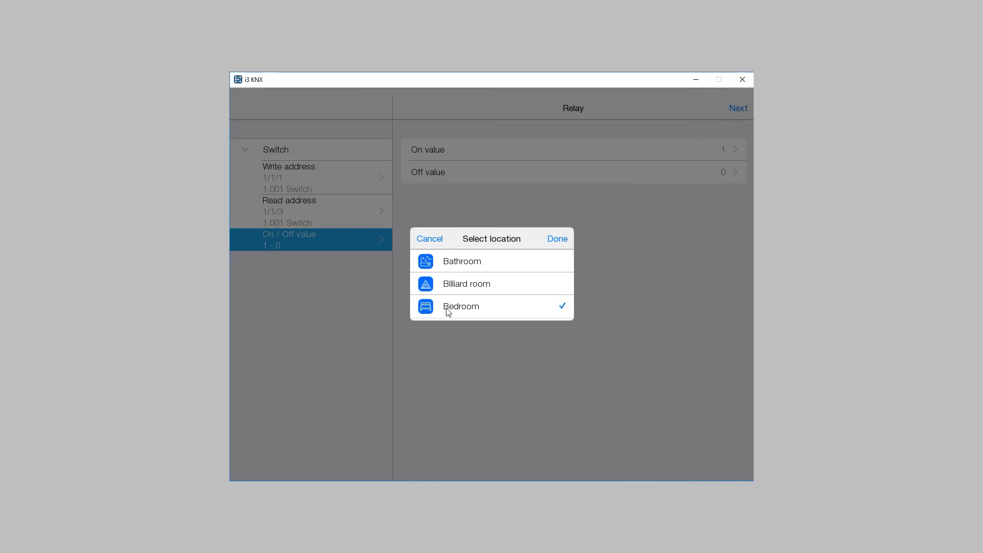
{"action": "left_click", "coordinate": [558, 240]}
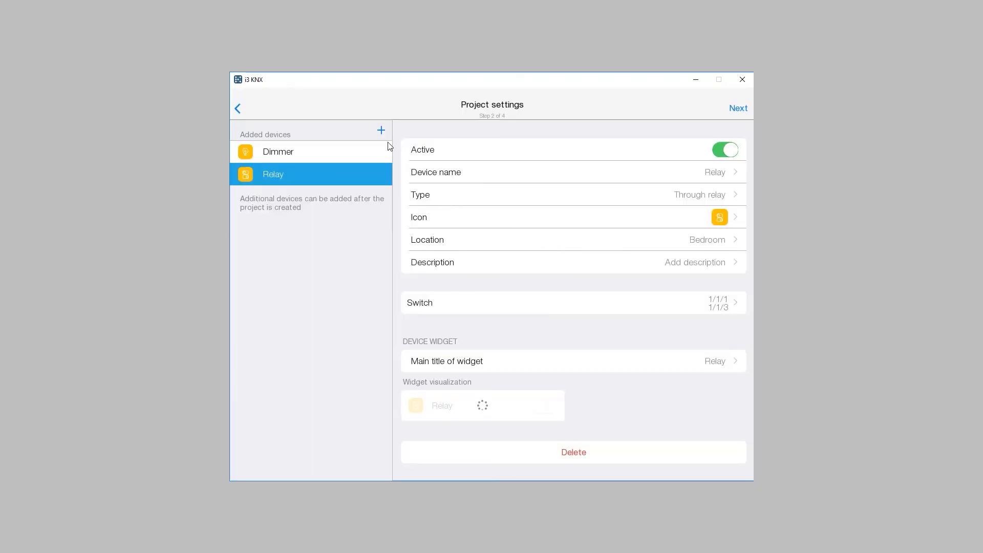
Add a Color picker device to the project, keeping the name Color picker.
{"action": "left_click", "coordinate": [381, 130]}
{"action": "scroll", "coordinate": [509, 272], "scroll_direction": "down", "scroll_amount": 3}
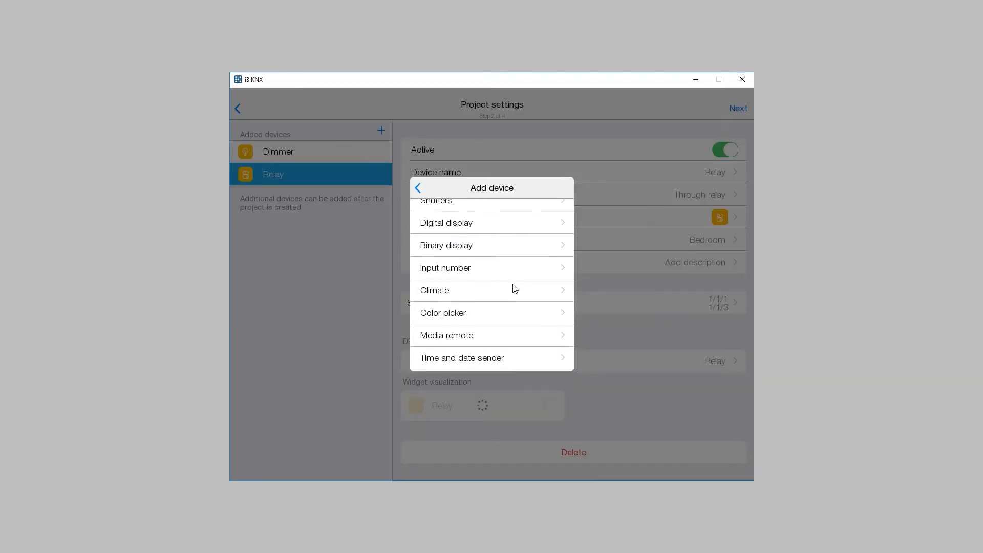
{"action": "left_click", "coordinate": [503, 313]}
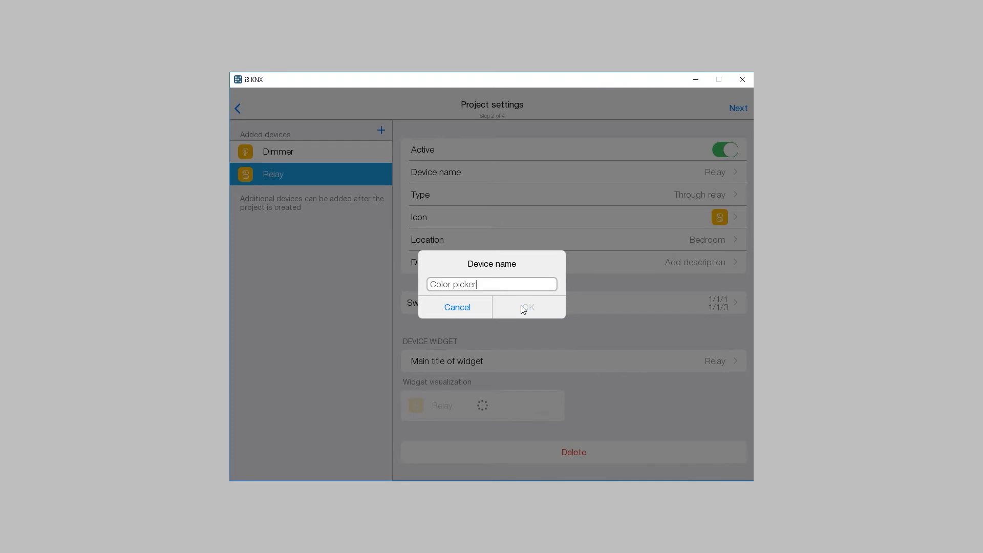
{"action": "left_click", "coordinate": [522, 307]}
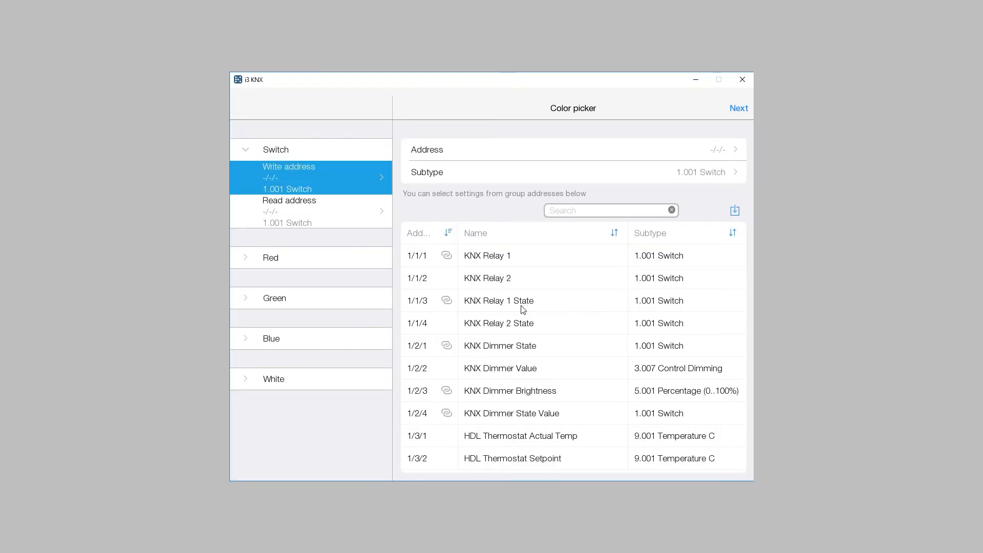
Examine the write and read address settings of the color picker's Red, Green, Blue and White channels.
{"action": "left_click", "coordinate": [332, 260]}
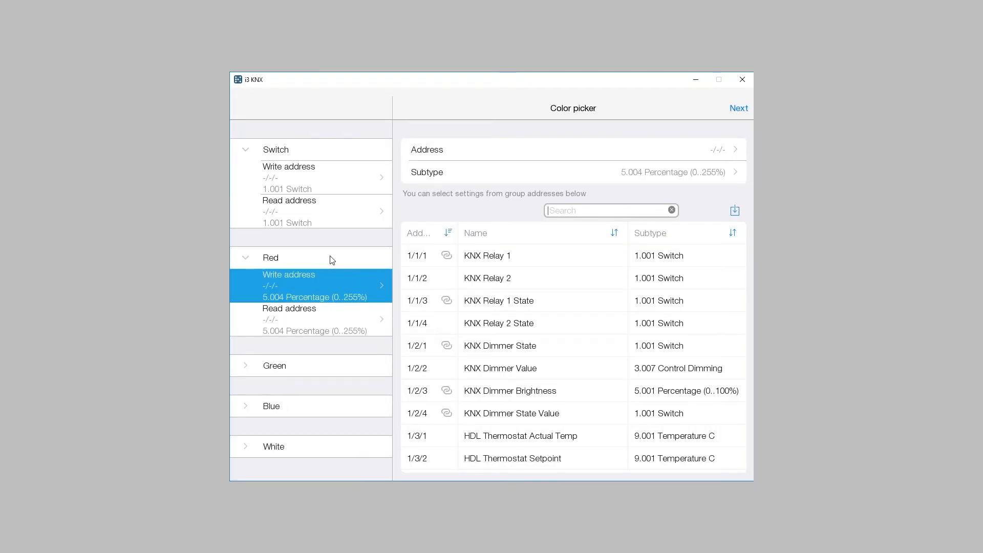
{"action": "left_click", "coordinate": [333, 361]}
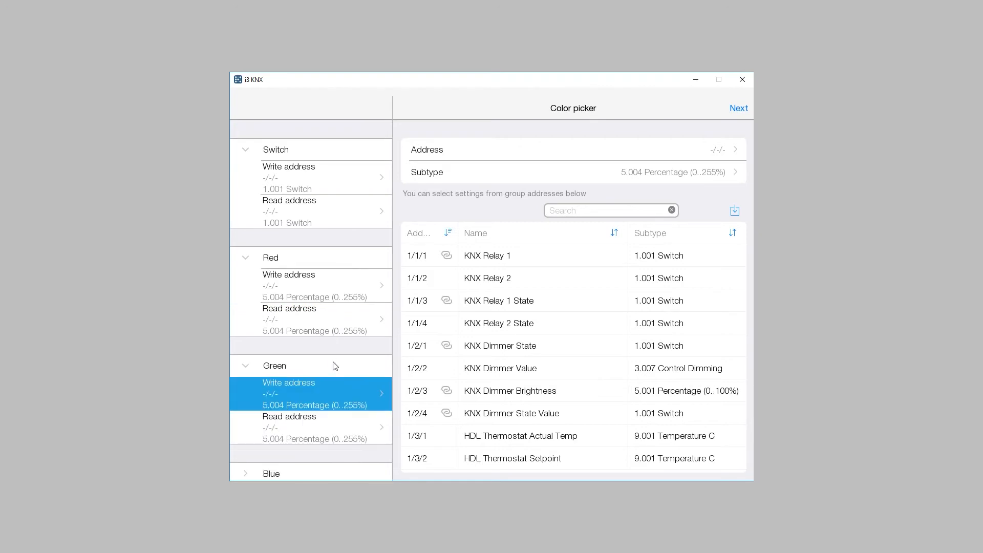
{"action": "scroll", "coordinate": [333, 363], "scroll_direction": "down", "scroll_amount": 1}
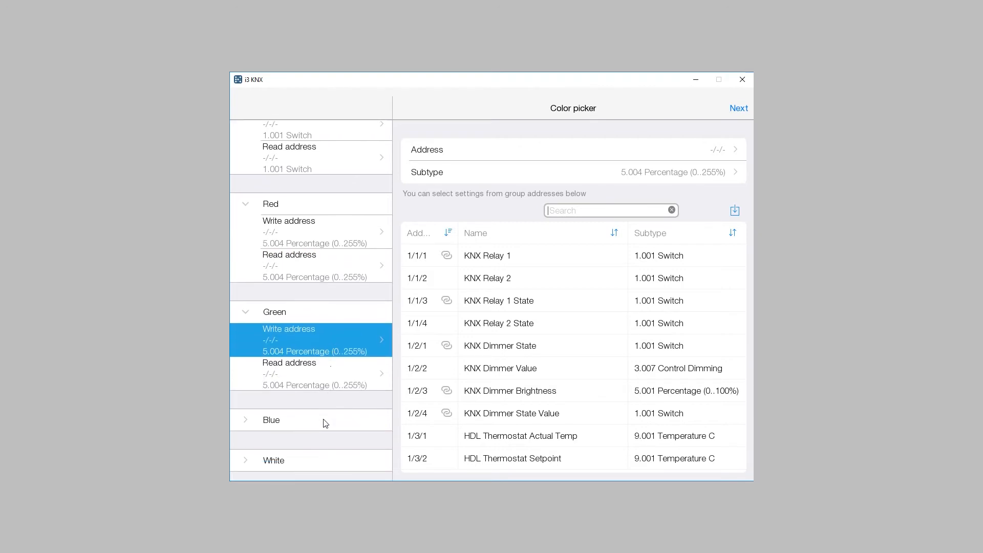
{"action": "left_click", "coordinate": [325, 423]}
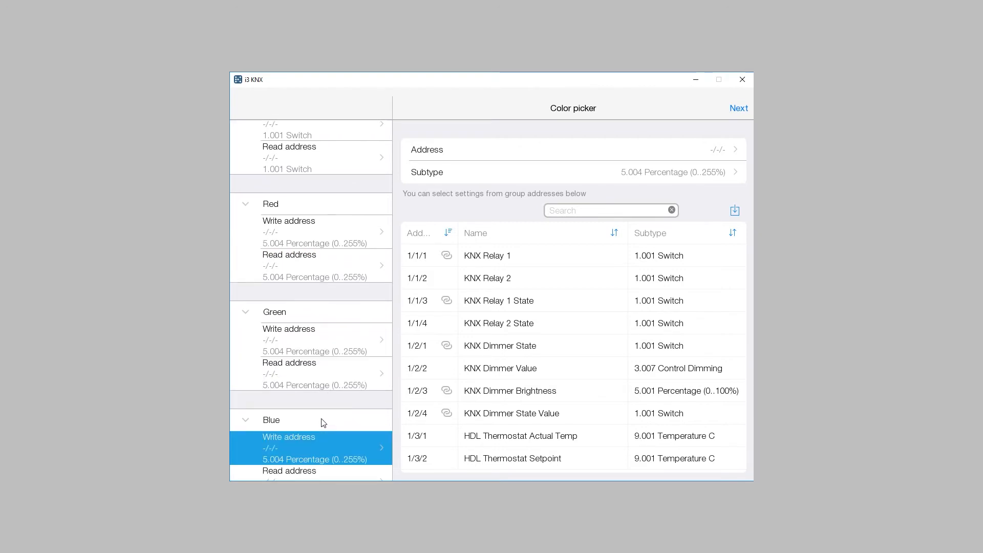
{"action": "left_click", "coordinate": [323, 423]}
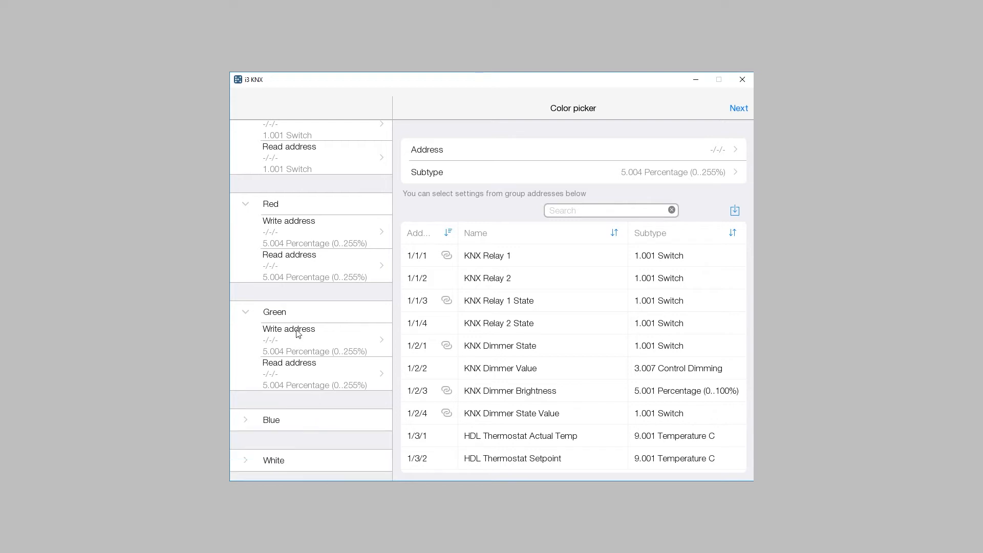
{"action": "left_click", "coordinate": [296, 313]}
{"action": "left_click", "coordinate": [302, 260]}
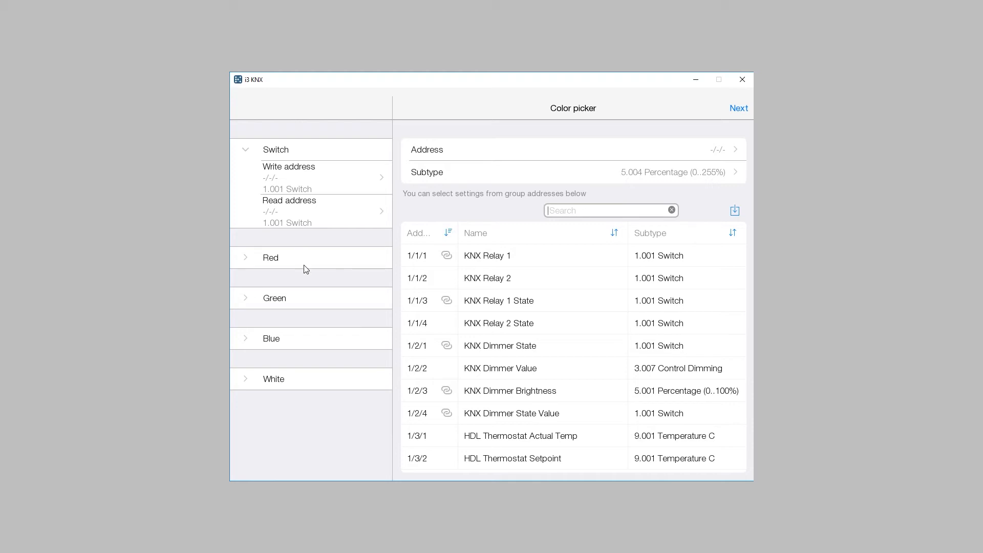
{"action": "left_click", "coordinate": [301, 383]}
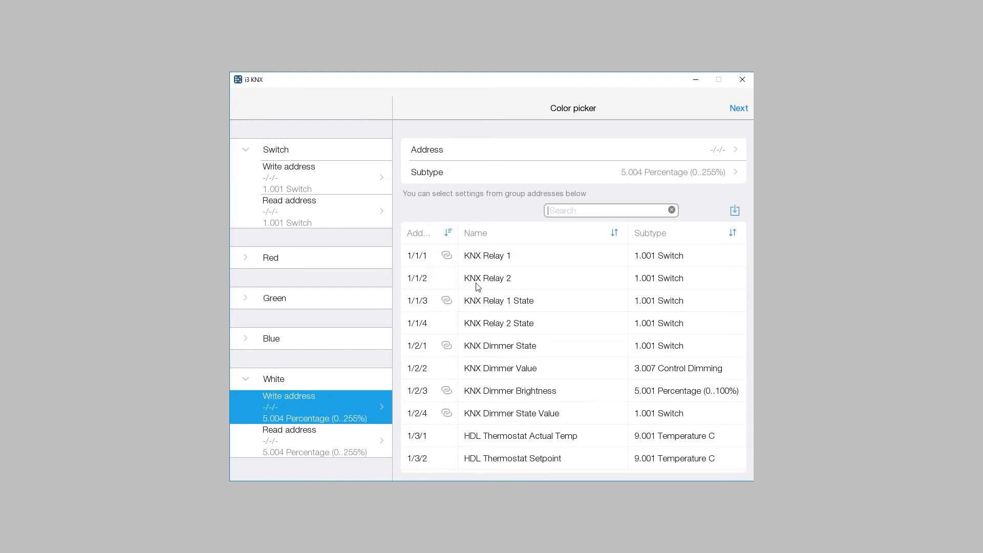
Finish the color picker's address setup without linking addresses and assign the device to the Bedroom location.
{"action": "left_click", "coordinate": [743, 109]}
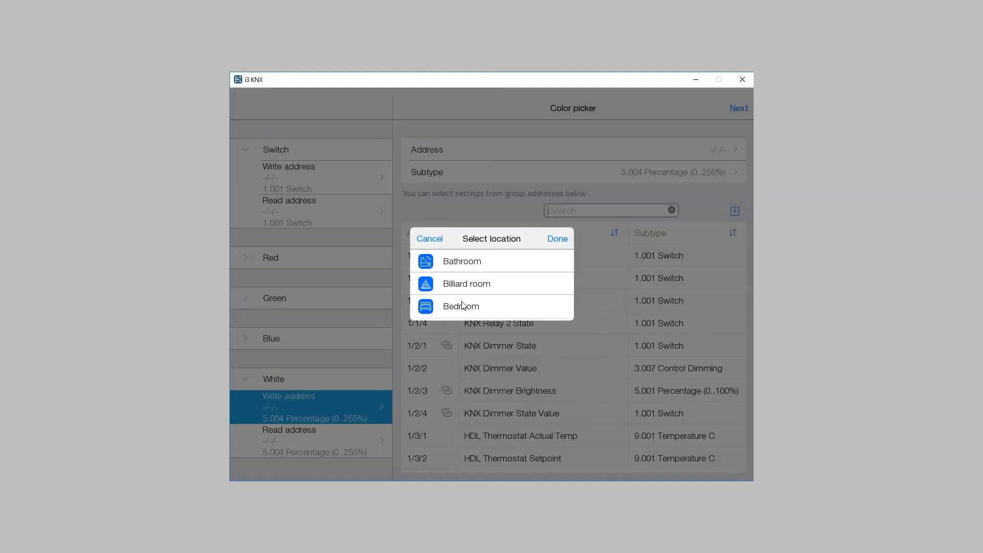
{"action": "left_click", "coordinate": [558, 240]}
Add a Climate device to the project, keeping the name Climate.
{"action": "left_click", "coordinate": [381, 130]}
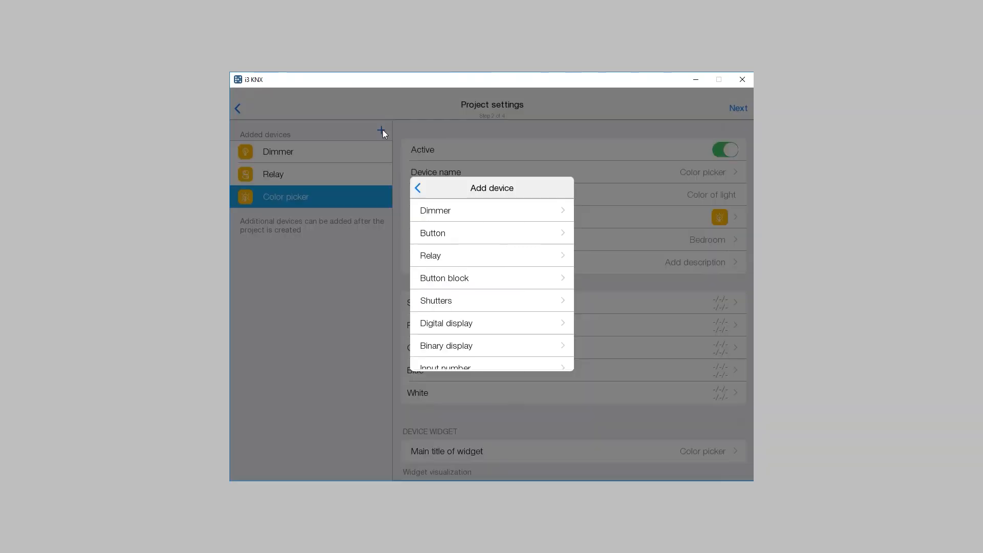
{"action": "scroll", "coordinate": [470, 328], "scroll_direction": "down", "scroll_amount": 3}
{"action": "left_click", "coordinate": [461, 300]}
{"action": "left_click", "coordinate": [528, 307]}
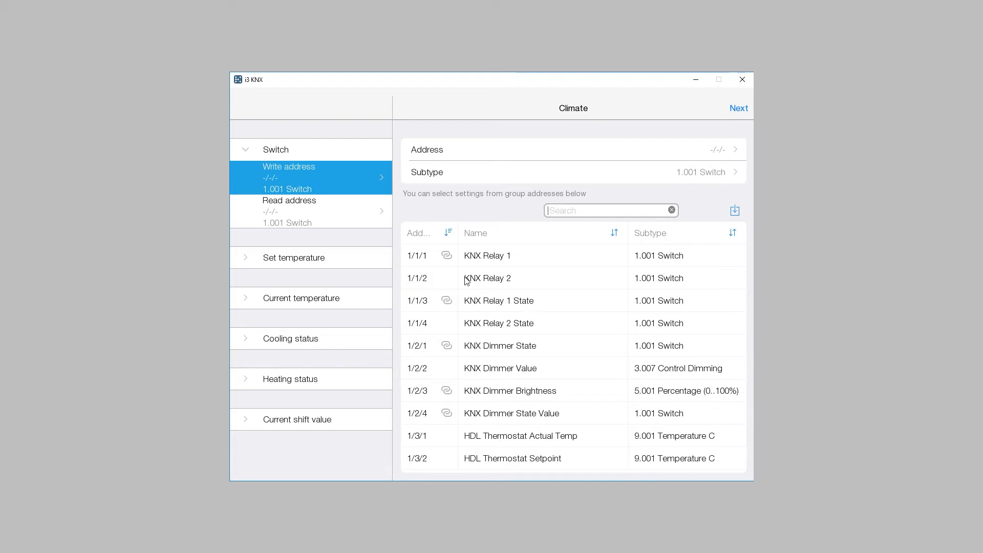
Link the climate switch's write address to KNX Relay 2, 1/1/2, and its read address to KNX Relay 2 State, 1/1/4.
{"action": "left_click", "coordinate": [518, 278]}
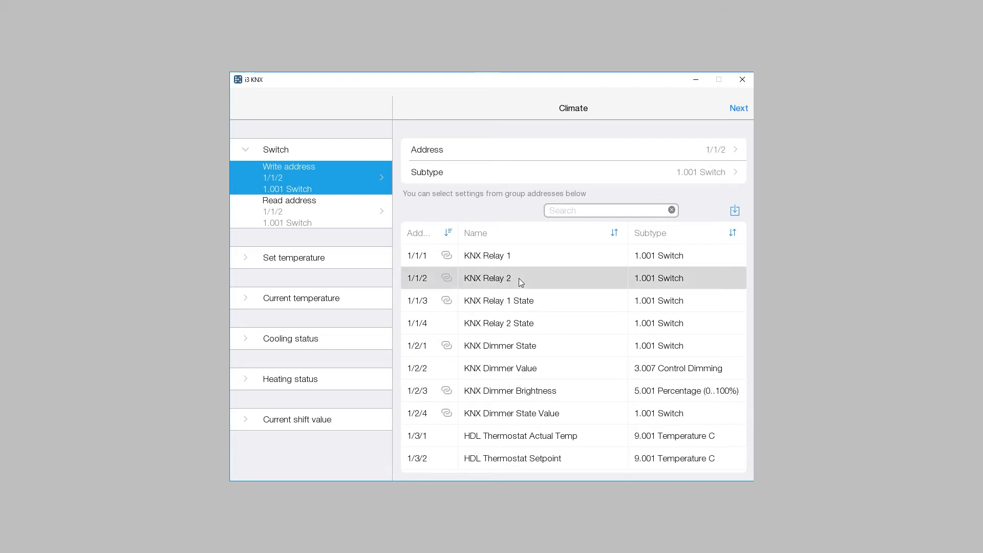
{"action": "left_click", "coordinate": [281, 216]}
{"action": "left_click", "coordinate": [502, 332]}
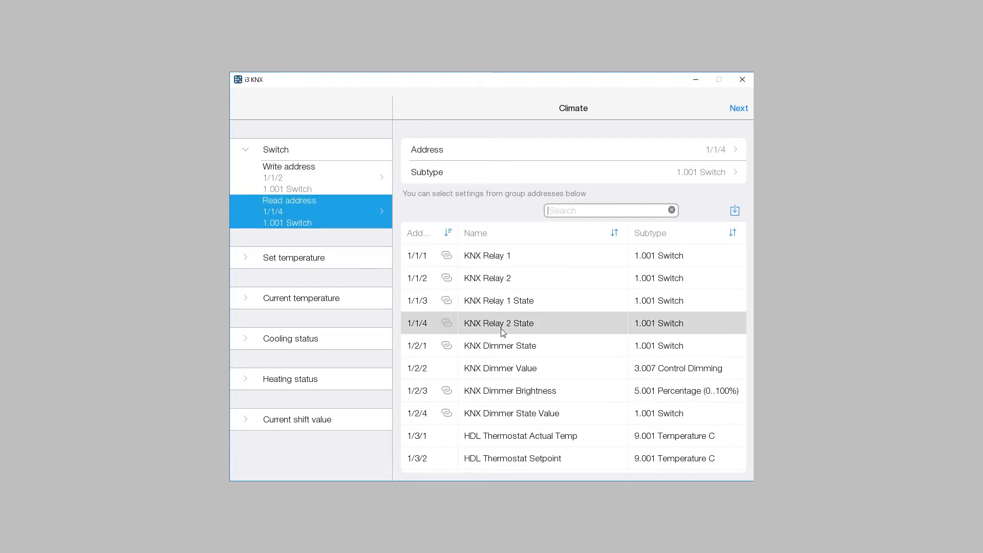
Link the climate device's Set temperature write address to HDL Thermostat Setpoint, 1/3/2.
{"action": "left_click", "coordinate": [309, 260]}
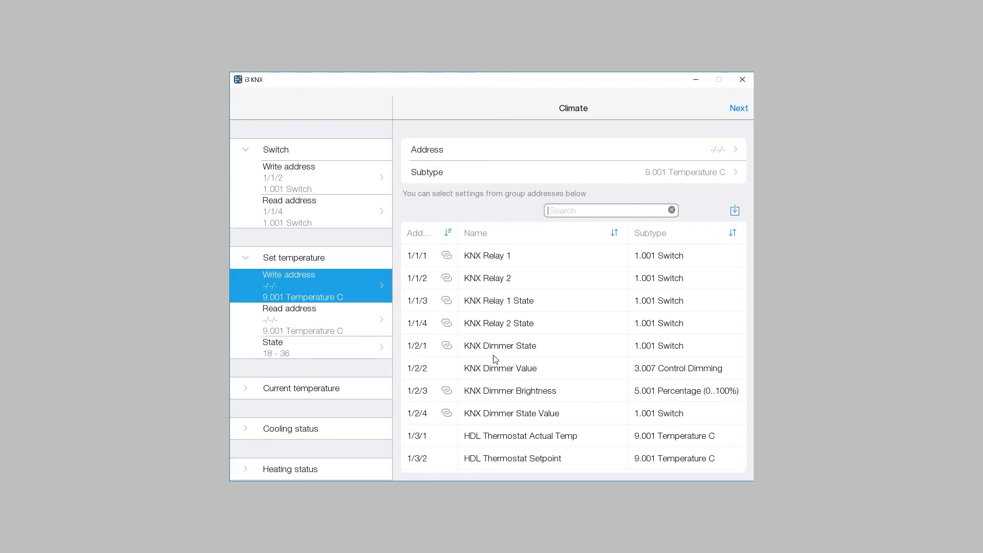
{"action": "scroll", "coordinate": [499, 386], "scroll_direction": "down", "scroll_amount": 1}
{"action": "left_click", "coordinate": [507, 439]}
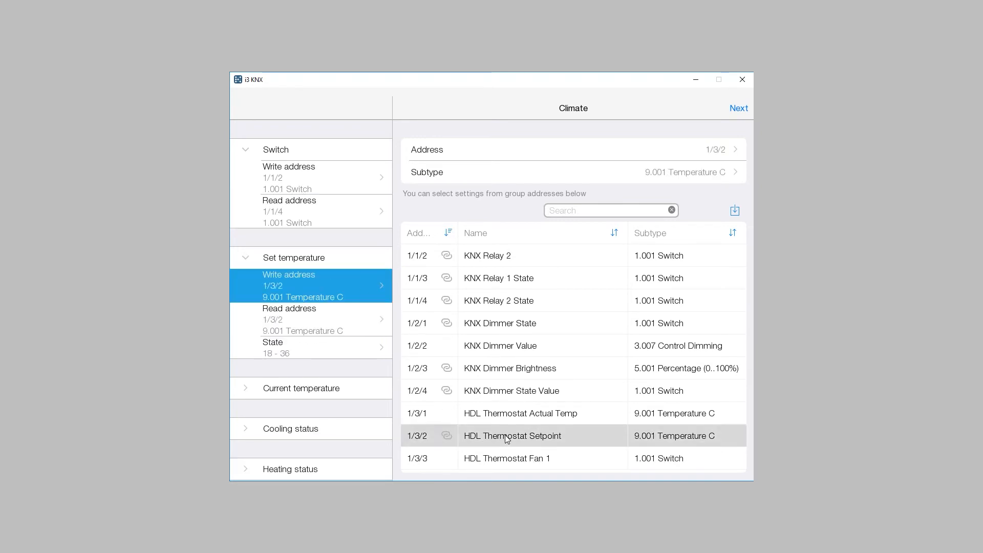
Finish the climate device's address setup and assign it to the Bedroom location.
{"action": "left_click", "coordinate": [740, 110]}
{"action": "left_click", "coordinate": [487, 307]}
{"action": "left_click", "coordinate": [557, 240]}
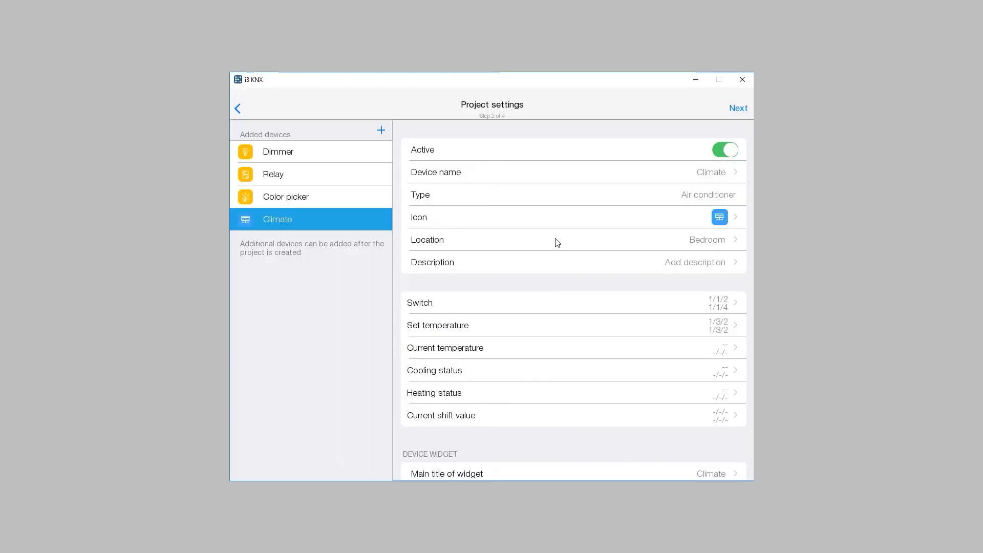
Add a Digital display device to the project and name it Temperature.
{"action": "left_click", "coordinate": [381, 131]}
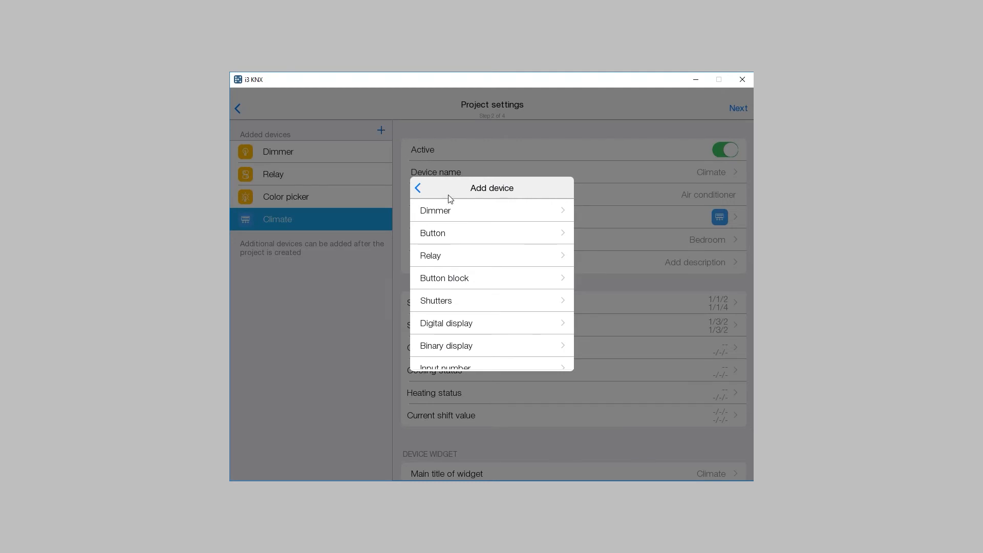
{"action": "left_click", "coordinate": [500, 328]}
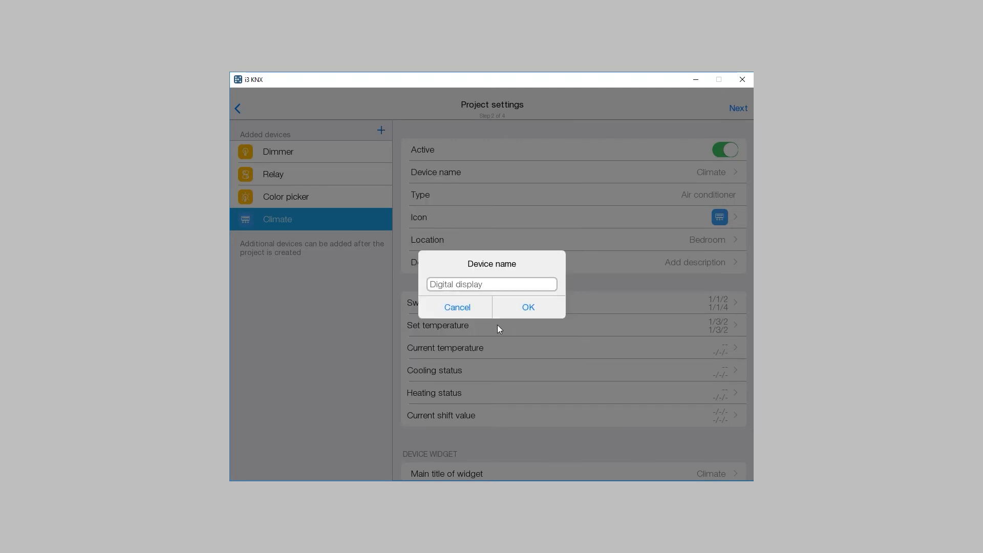
{"action": "key", "text": "BackSpace"}
{"action": "key", "text": "BackSpace"}
{"action": "key", "text": "BackSpace"}
{"action": "key", "text": "BackSpace"}
{"action": "key", "text": "BackSpace"}
{"action": "key", "text": "BackSpace"}
{"action": "key", "text": "BackSpace"}
{"action": "key", "text": "BackSpace"}
{"action": "key", "text": "BackSpace"}
{"action": "key", "text": "BackSpace"}
{"action": "key", "text": "BackSpace"}
{"action": "key", "text": "BackSpace"}
{"action": "key", "text": "BackSpace"}
{"action": "key", "text": "BackSpace"}
{"action": "key", "text": "BackSpace"}
{"action": "type", "text": "T"}
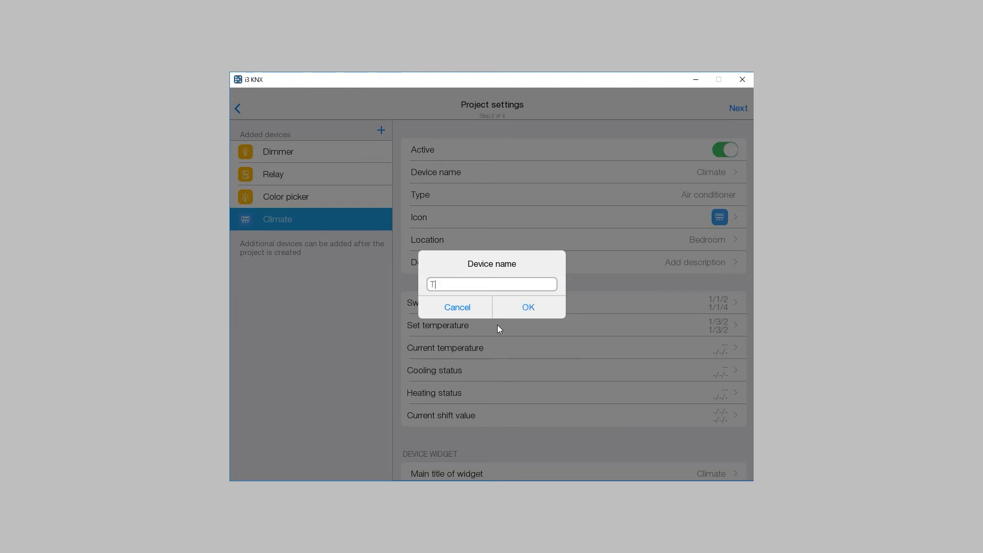
{"action": "type", "text": "emperature"}
{"action": "left_click", "coordinate": [514, 309]}
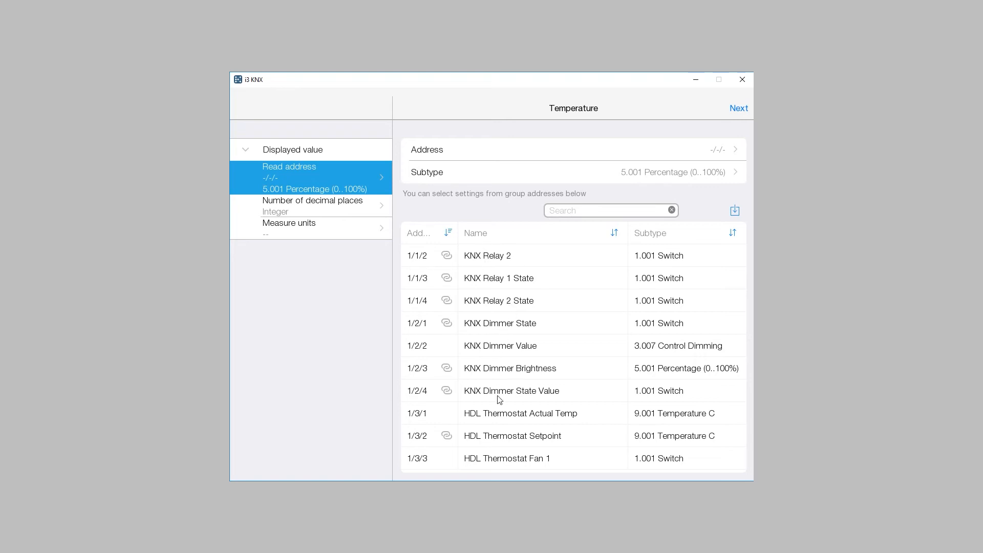
Link the Temperature display's read address to HDL Thermostat Actual Temp, 1/3/1, and set its value to 1 decimal place.
{"action": "left_click", "coordinate": [518, 419]}
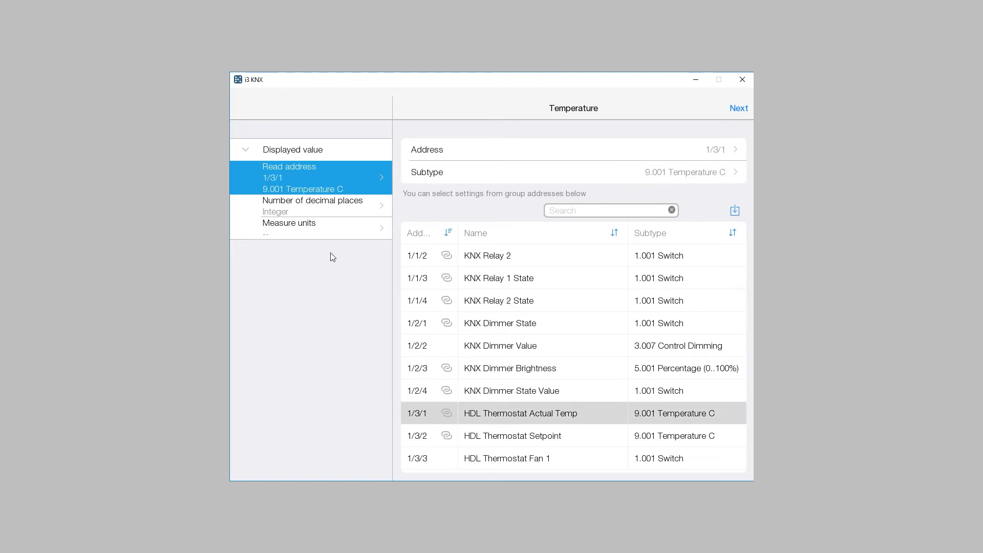
{"action": "left_click", "coordinate": [308, 209]}
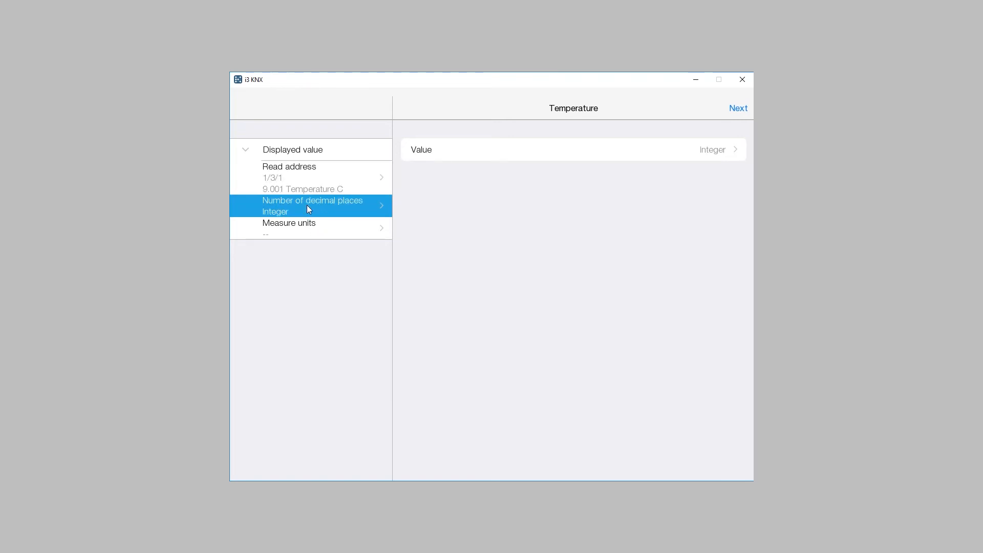
{"action": "left_click", "coordinate": [475, 154]}
{"action": "left_click", "coordinate": [459, 254]}
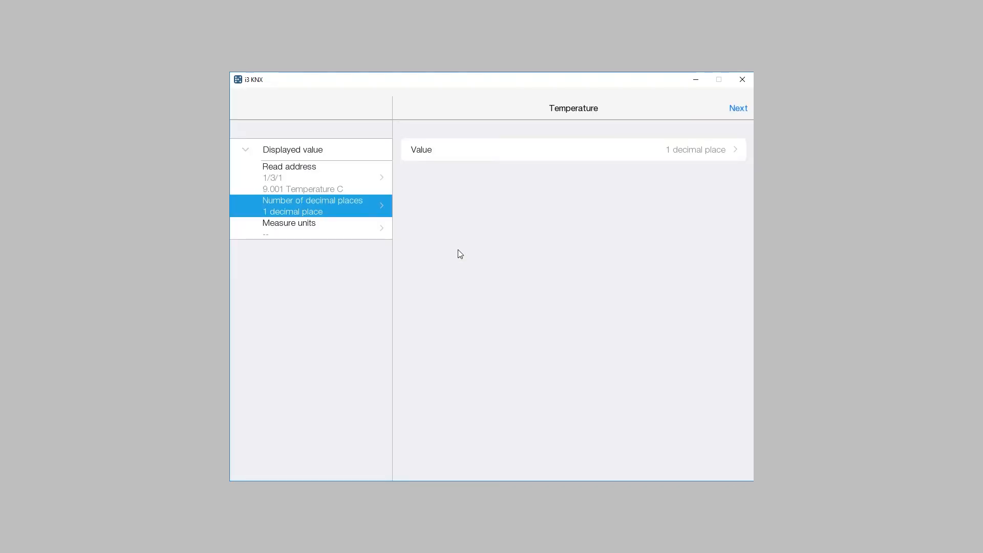
Set the Temperature display's measure units to C.
{"action": "left_click", "coordinate": [343, 234]}
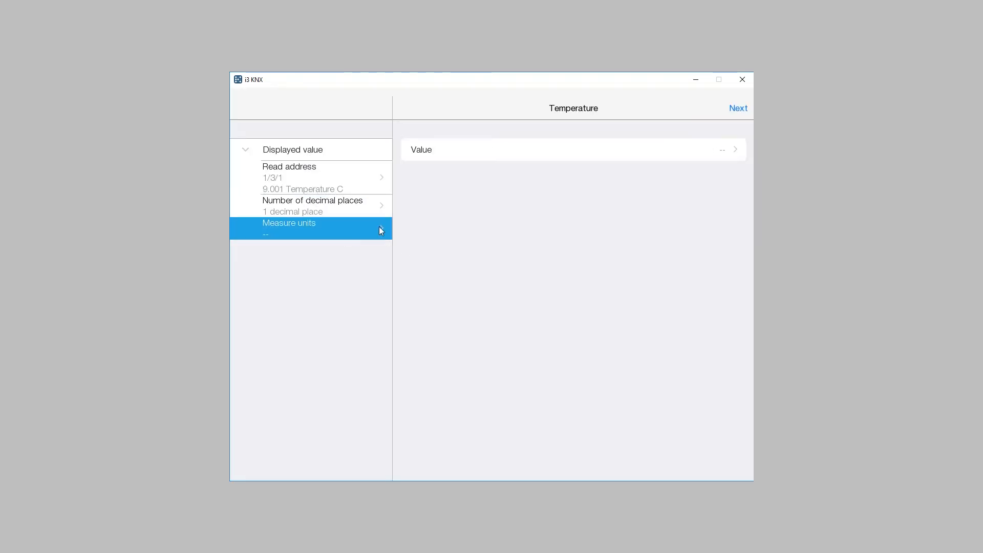
{"action": "left_click", "coordinate": [674, 149]}
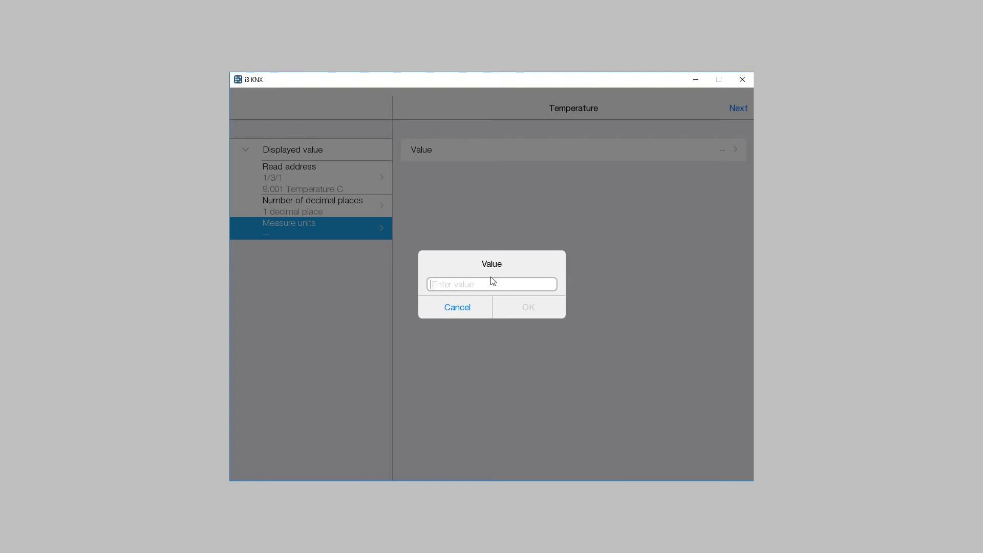
{"action": "type", "text": "C"}
{"action": "left_click", "coordinate": [528, 308]}
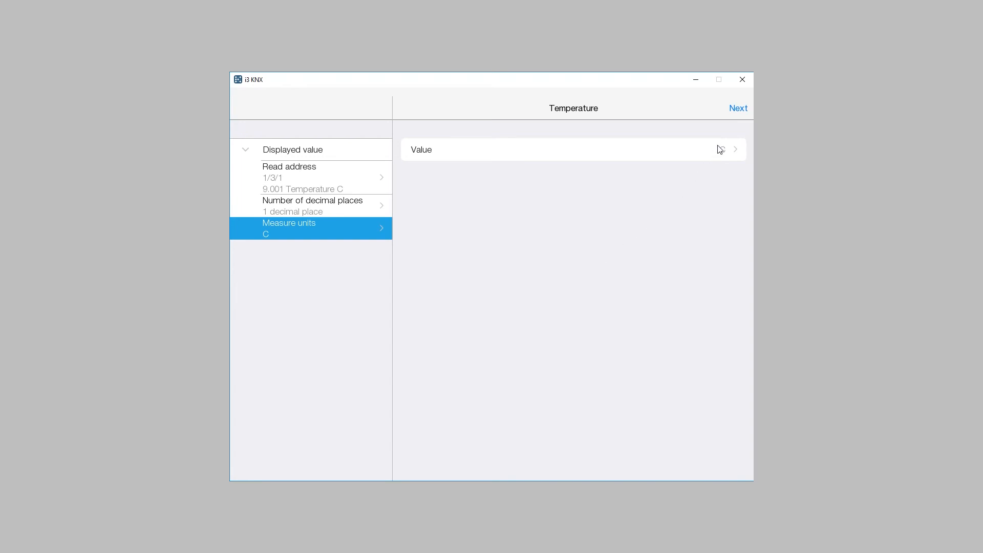
Finish the Temperature display's setup and assign the device to the Bedroom location.
{"action": "left_click", "coordinate": [736, 109]}
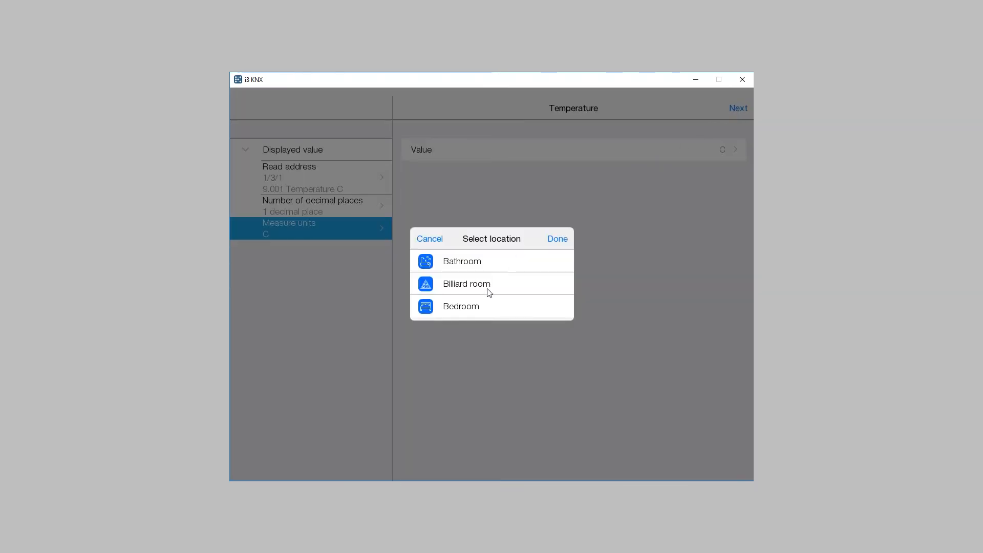
{"action": "left_click", "coordinate": [487, 307]}
{"action": "left_click", "coordinate": [557, 240]}
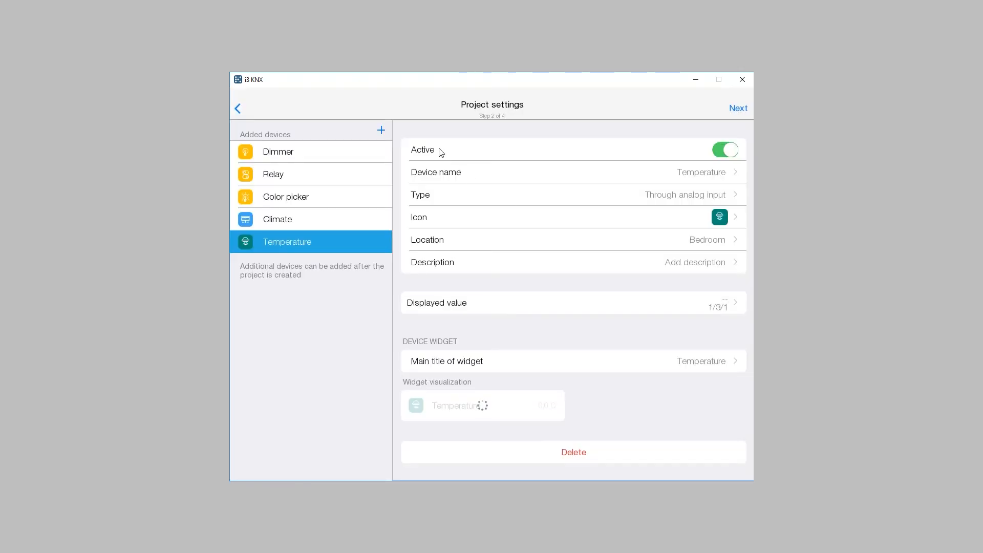
Add a Shutters device to the project, keeping the name Shutters.
{"action": "left_click", "coordinate": [381, 131]}
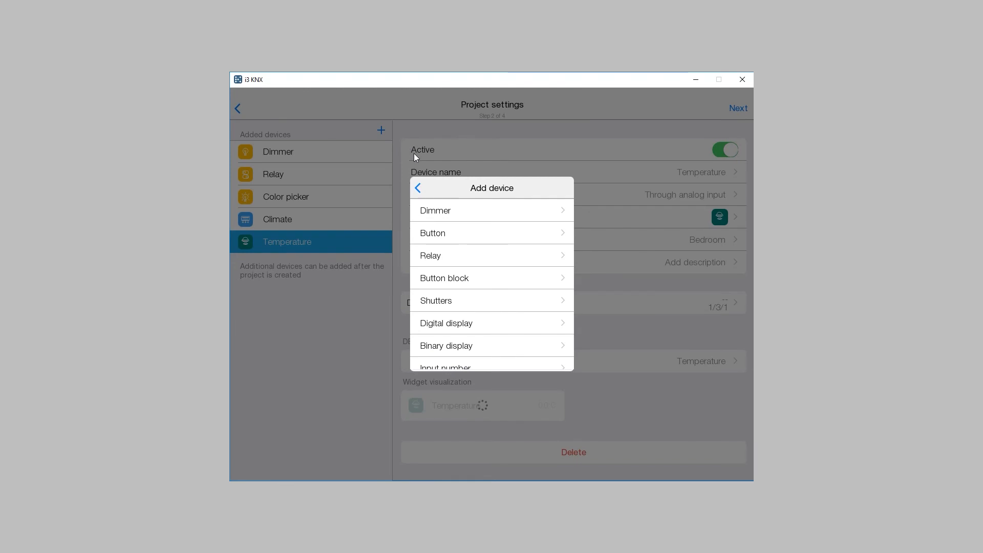
{"action": "left_click", "coordinate": [492, 302]}
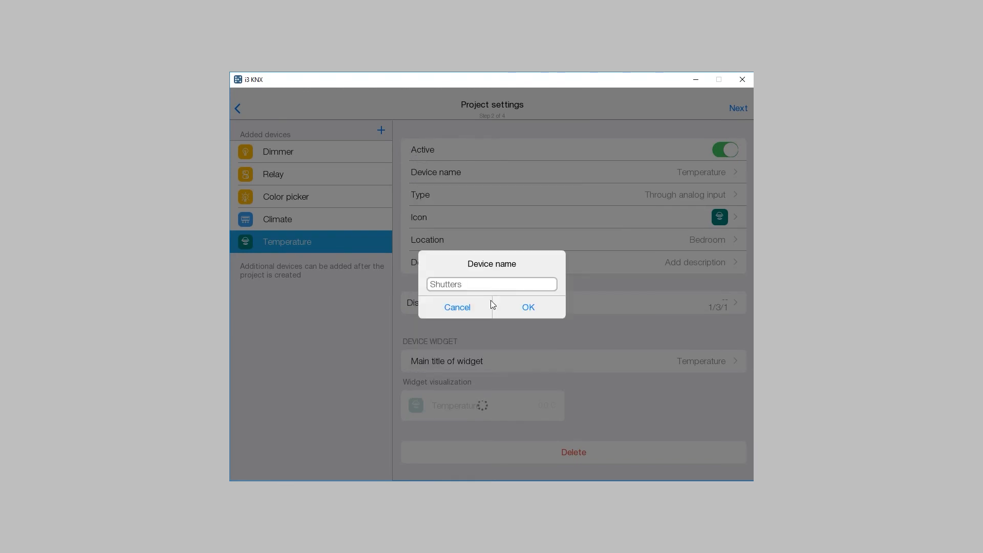
{"action": "left_click", "coordinate": [518, 310]}
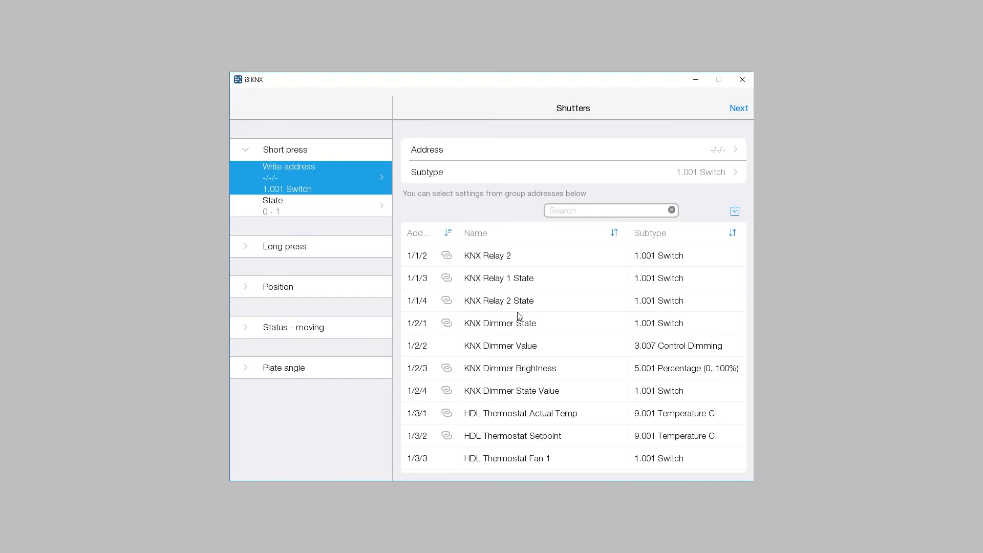
Examine the Shutters' address settings for short press, long press, position, moving status and plate angle.
{"action": "left_click", "coordinate": [338, 154]}
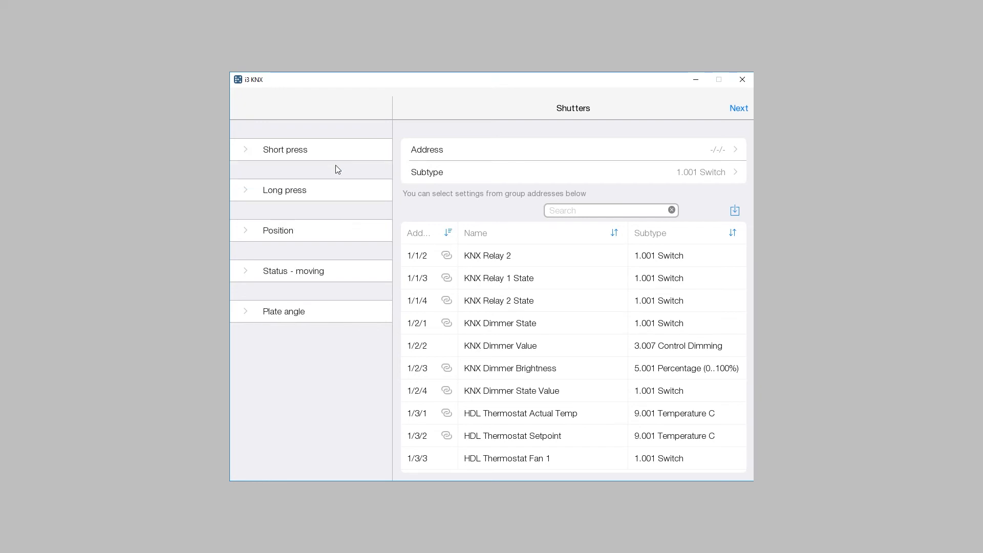
{"action": "left_click", "coordinate": [331, 193]}
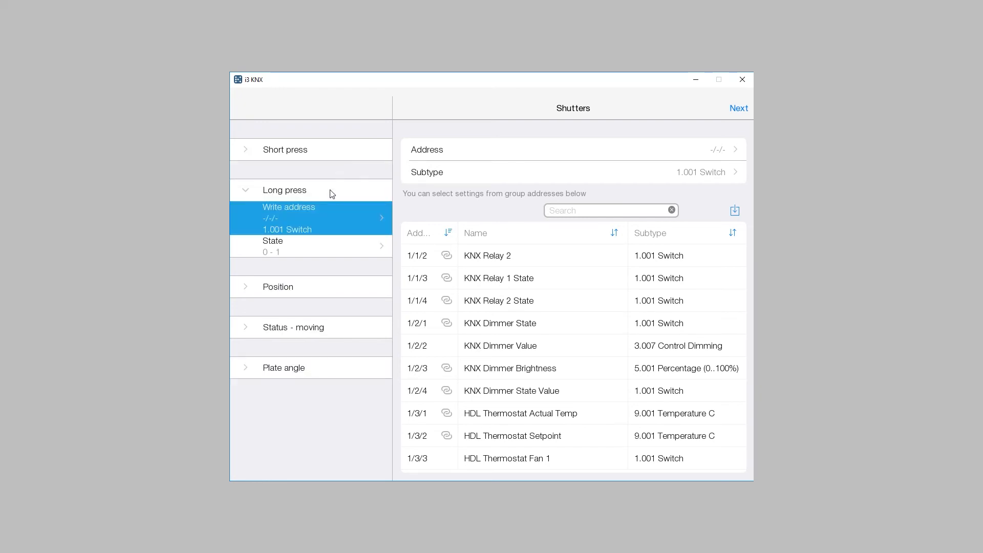
{"action": "left_click", "coordinate": [332, 193]}
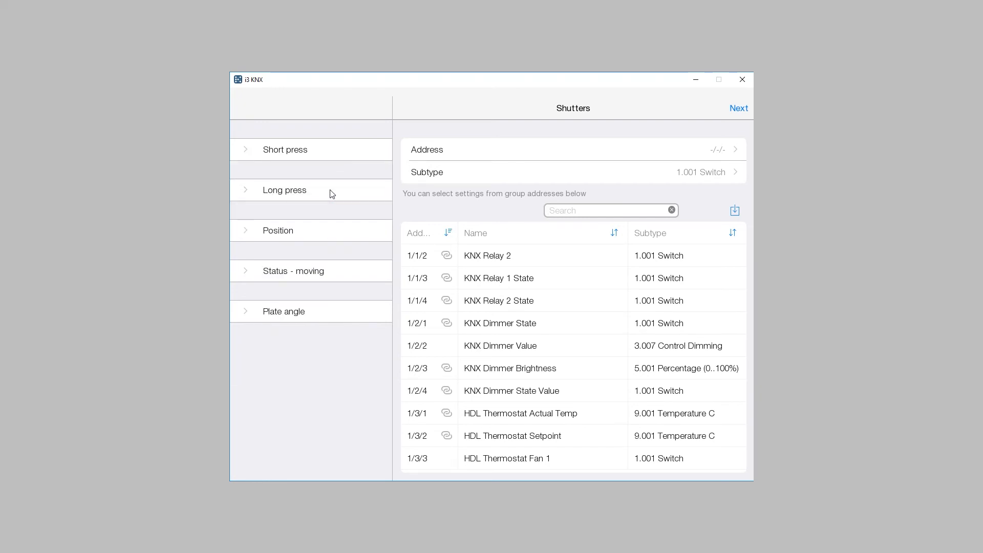
{"action": "left_click", "coordinate": [309, 232]}
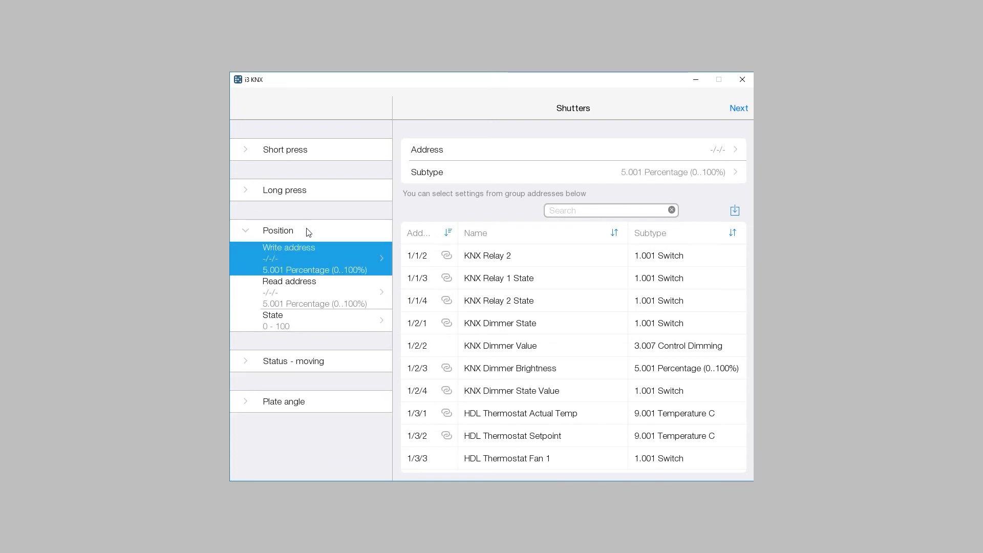
{"action": "left_click", "coordinate": [309, 232]}
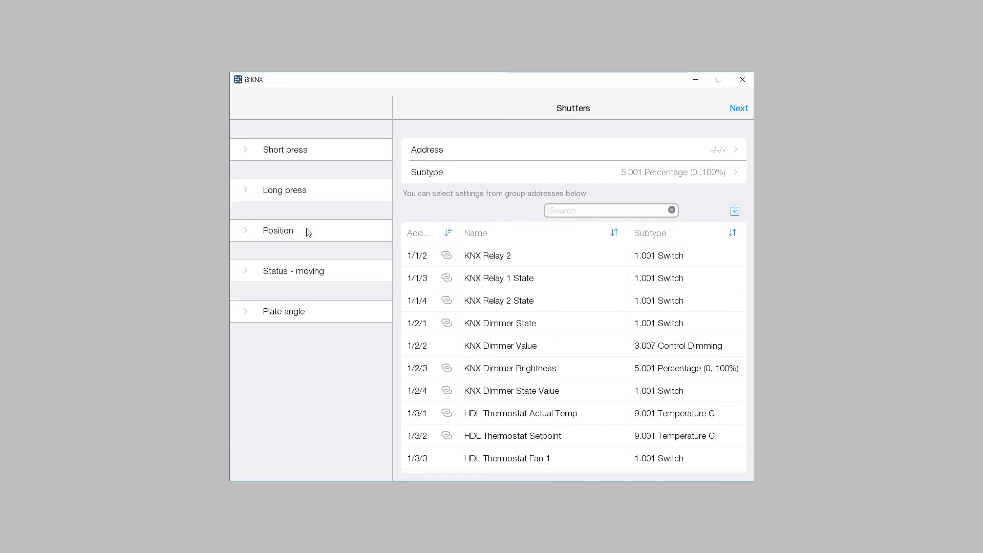
{"action": "left_click", "coordinate": [317, 277]}
{"action": "left_click", "coordinate": [318, 275]}
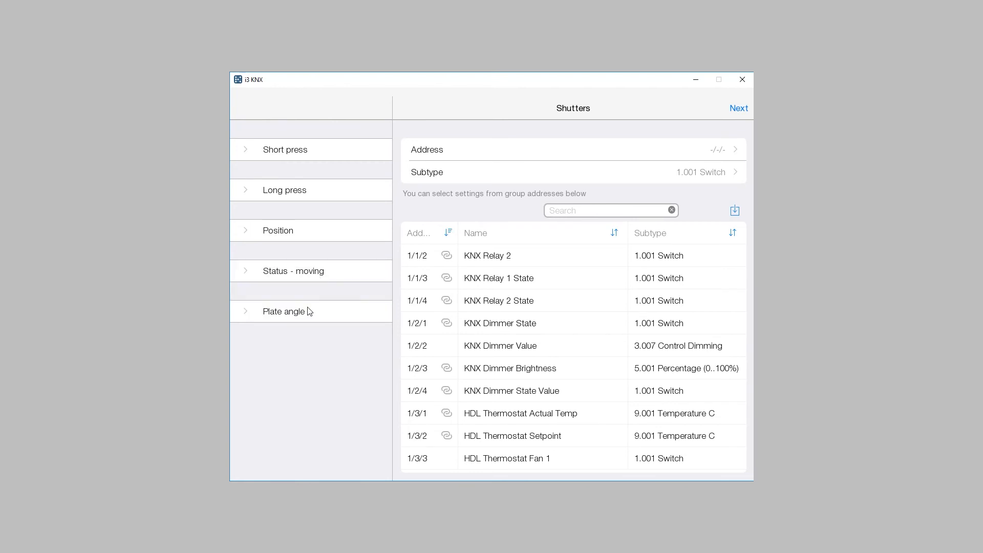
{"action": "left_click", "coordinate": [307, 313]}
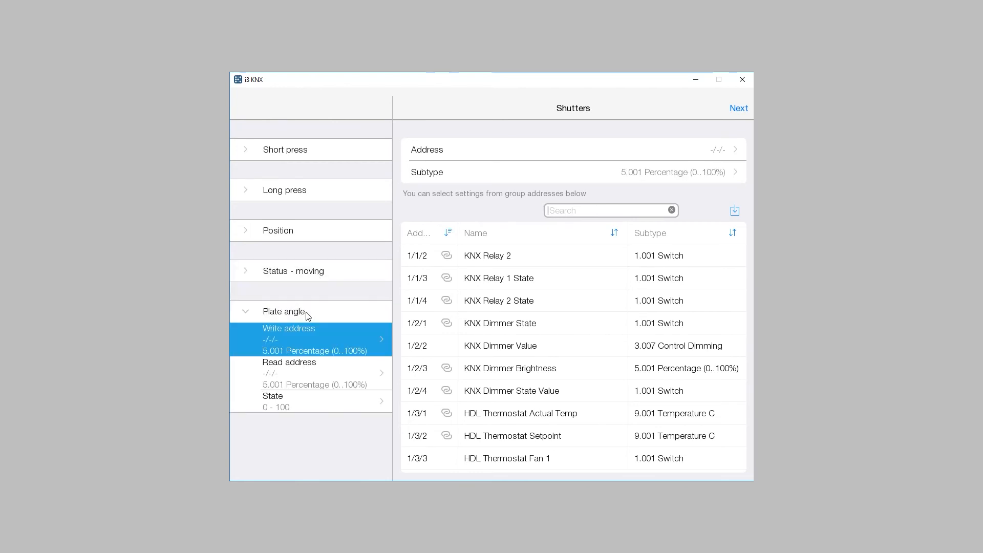
{"action": "left_click", "coordinate": [307, 314]}
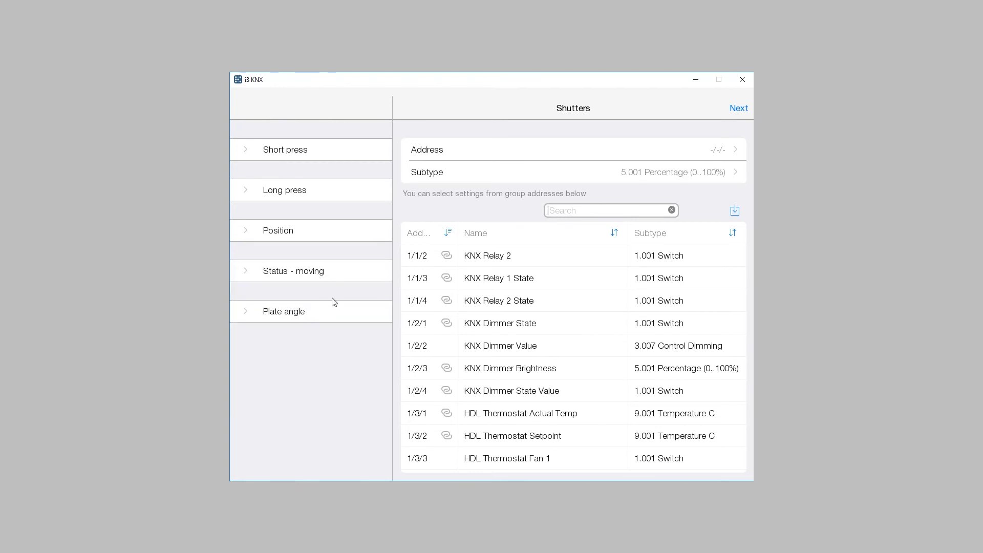
Finish the Shutters' setup without linking any group addresses or selecting a location.
{"action": "left_click", "coordinate": [739, 109]}
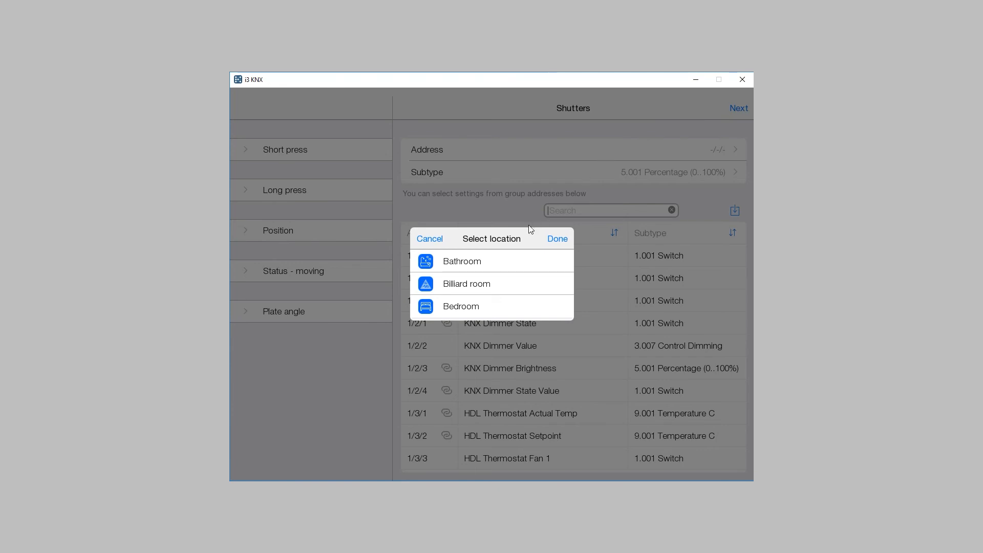
{"action": "left_click", "coordinate": [557, 240]}
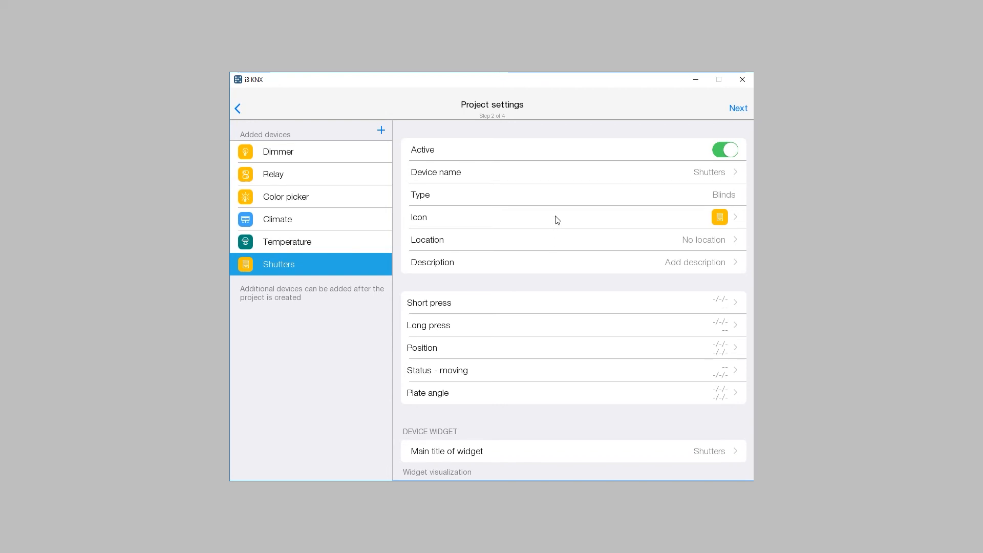
Review the Dimmer's available types, switch addresses and widget visualization options without changing them.
{"action": "left_click", "coordinate": [318, 153]}
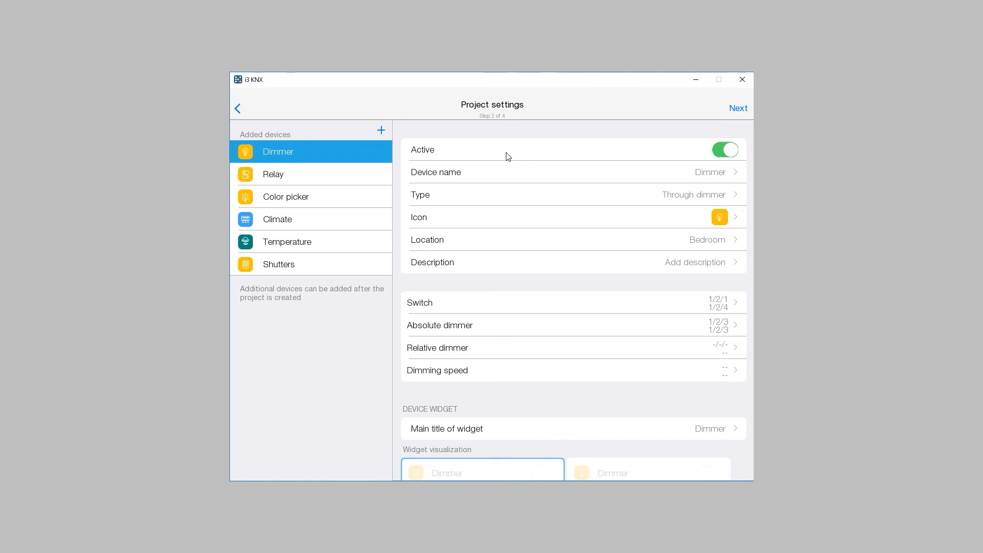
{"action": "left_click", "coordinate": [518, 197]}
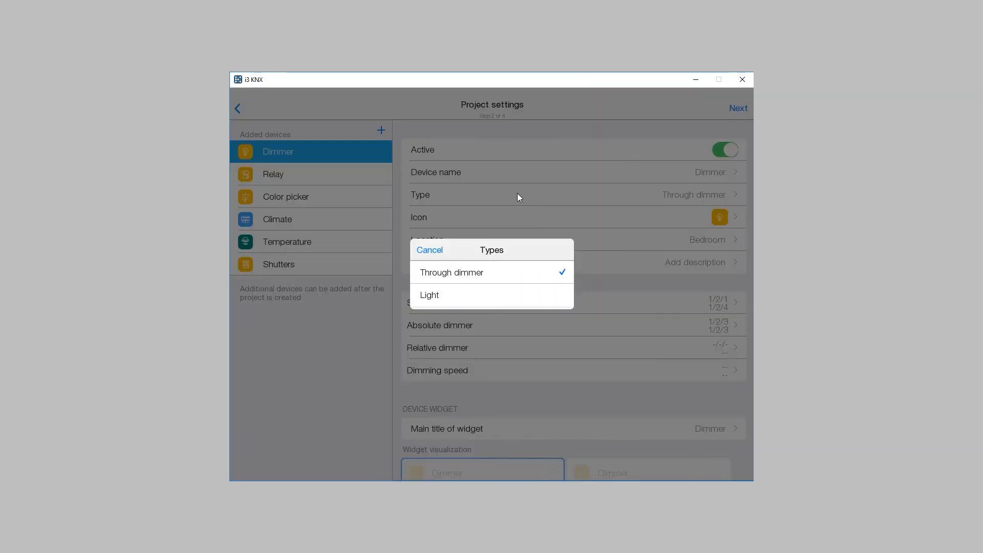
{"action": "left_click", "coordinate": [431, 250]}
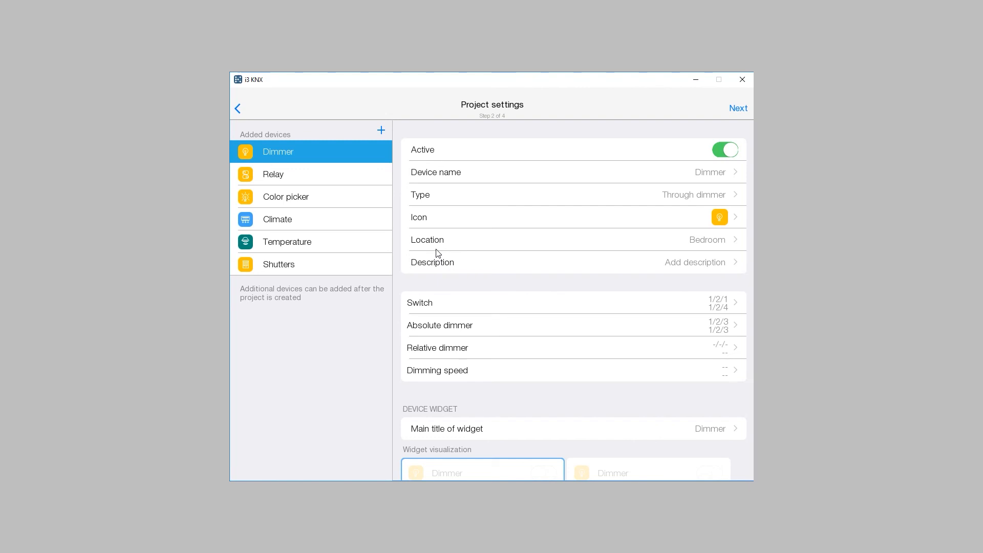
{"action": "left_click", "coordinate": [446, 302]}
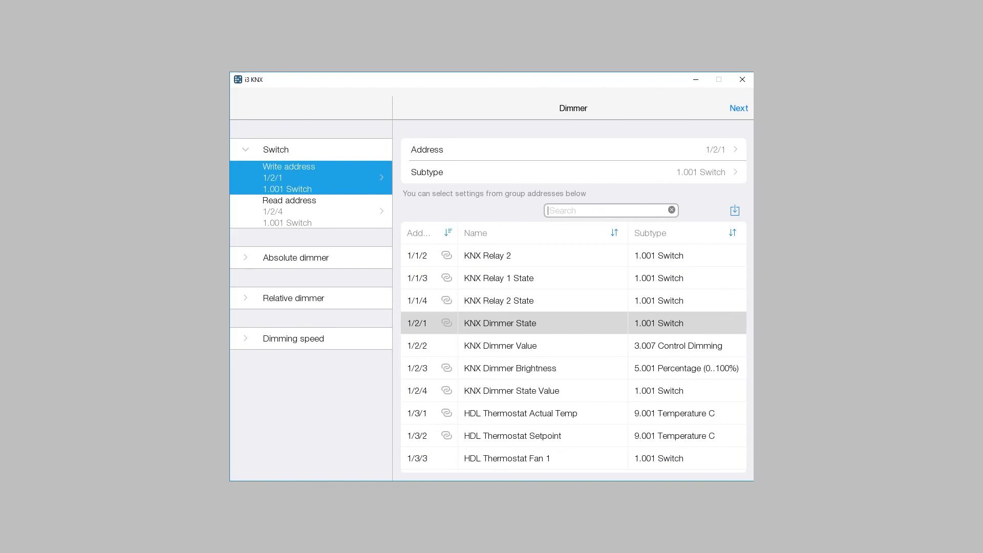
{"action": "left_click", "coordinate": [749, 106]}
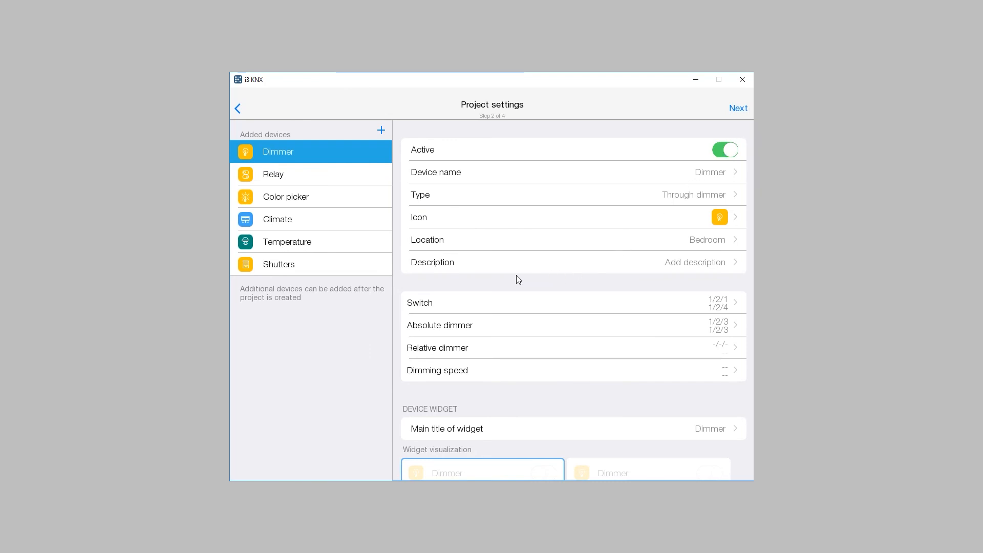
{"action": "scroll", "coordinate": [522, 283], "scroll_direction": "down", "scroll_amount": 2}
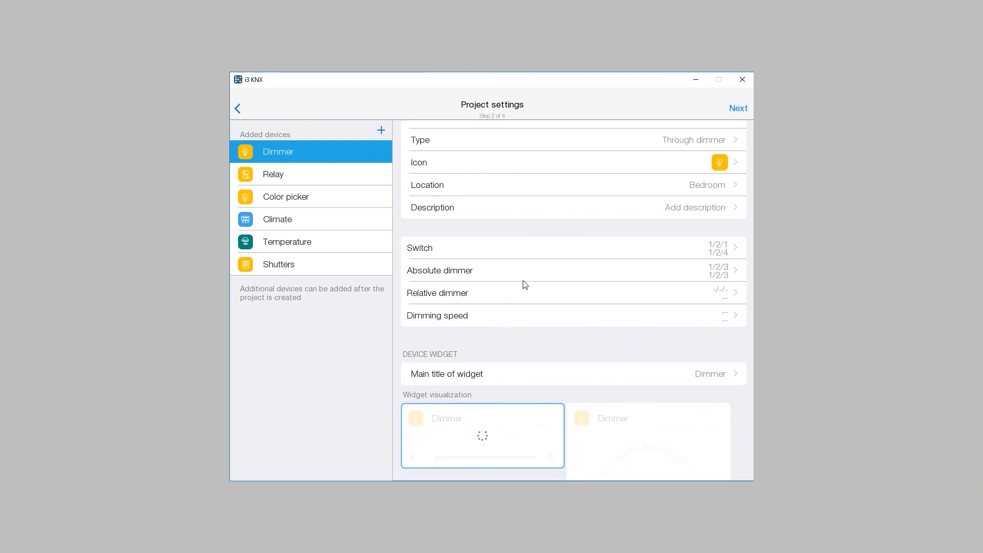
{"action": "scroll", "coordinate": [529, 284], "scroll_direction": "down", "scroll_amount": 2}
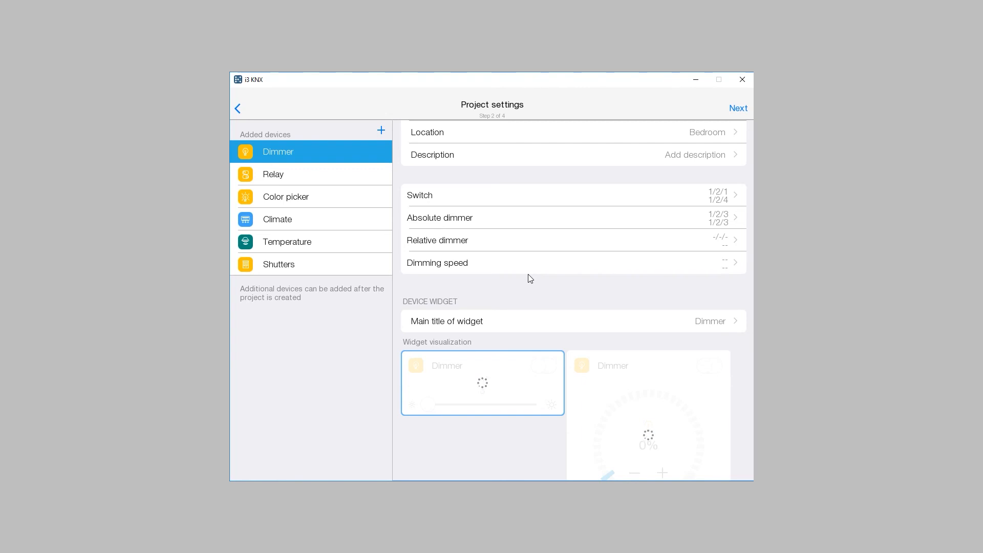
{"action": "scroll", "coordinate": [529, 277], "scroll_direction": "down", "scroll_amount": 2}
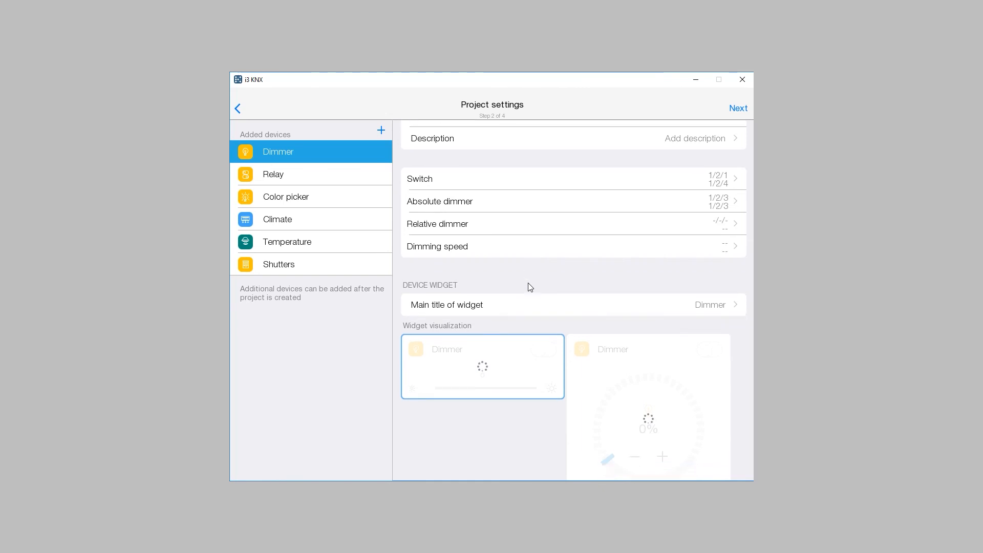
{"action": "scroll", "coordinate": [534, 342], "scroll_direction": "down", "scroll_amount": 1}
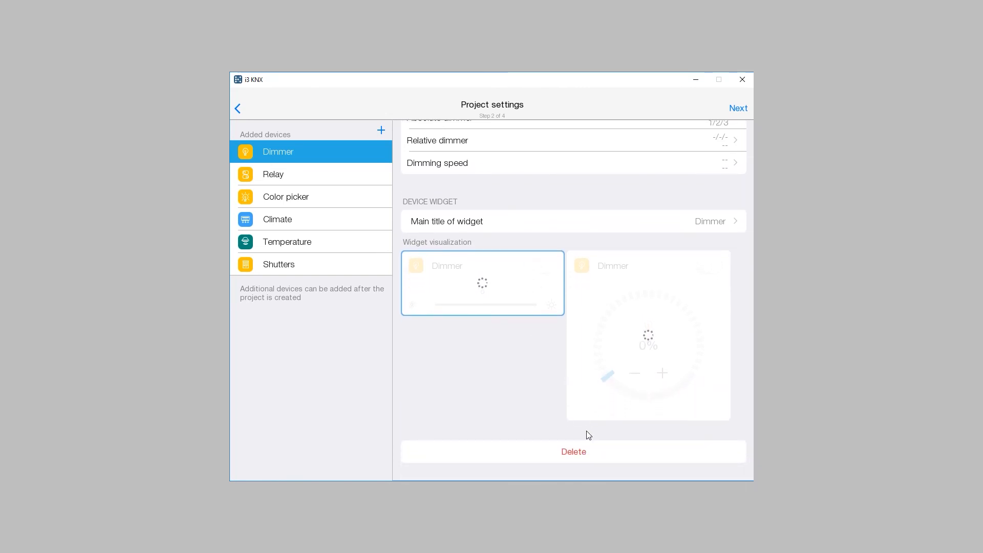